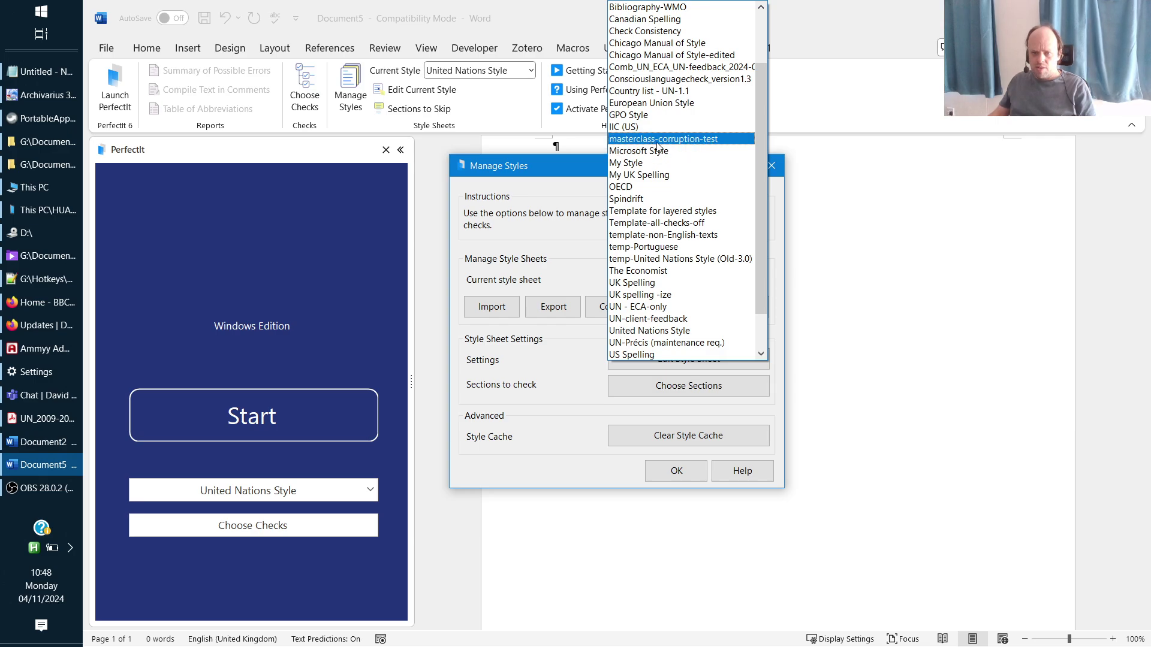
Open the United Nations Style sheet for editing from the PerfectIt style manager
click(556, 166)
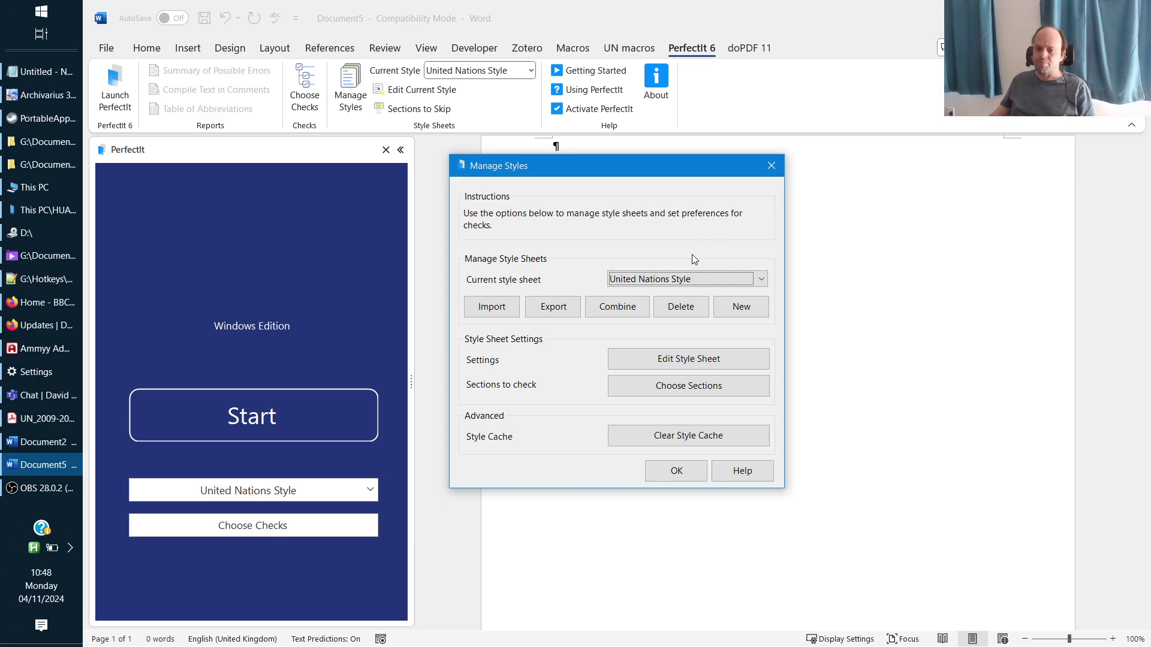
click(692, 365)
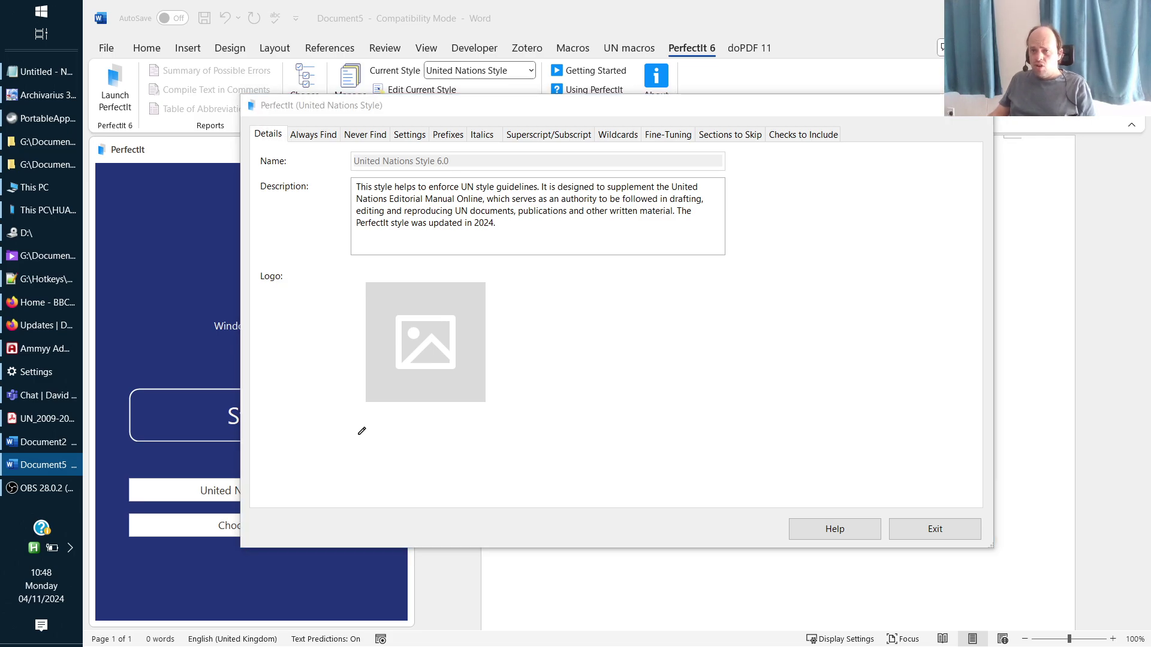
Switch to Firefox and review the June to October changes on the Updates page, including the 23 September healthcare spelling entry
key(alt+Tab)
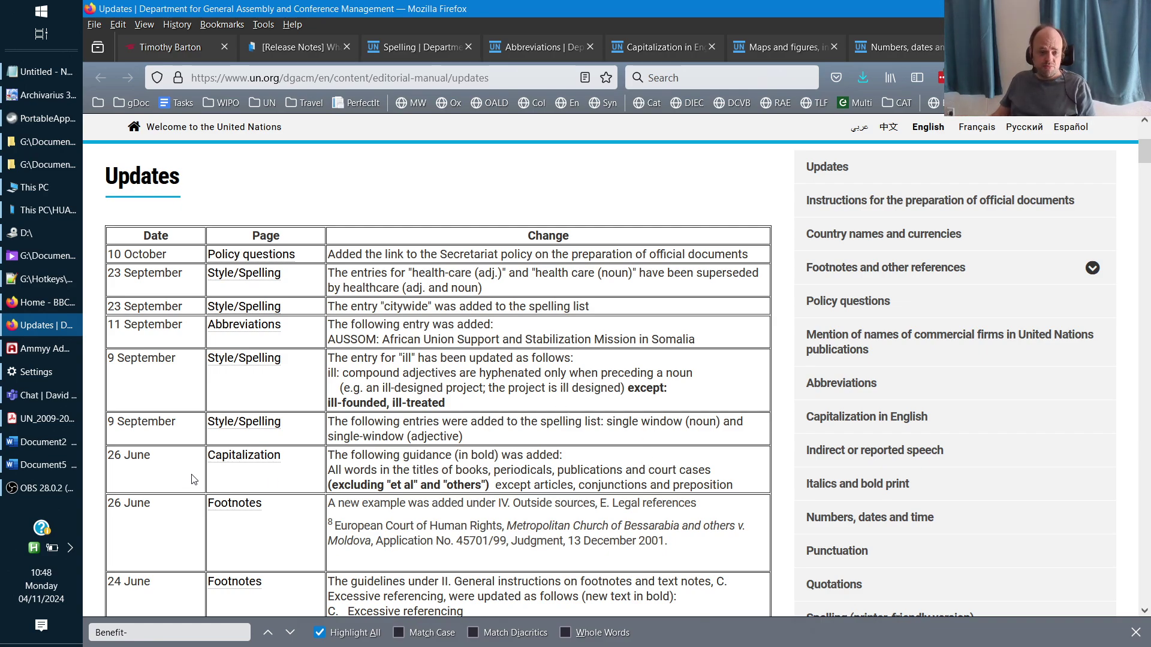
drag(106, 456, 697, 545)
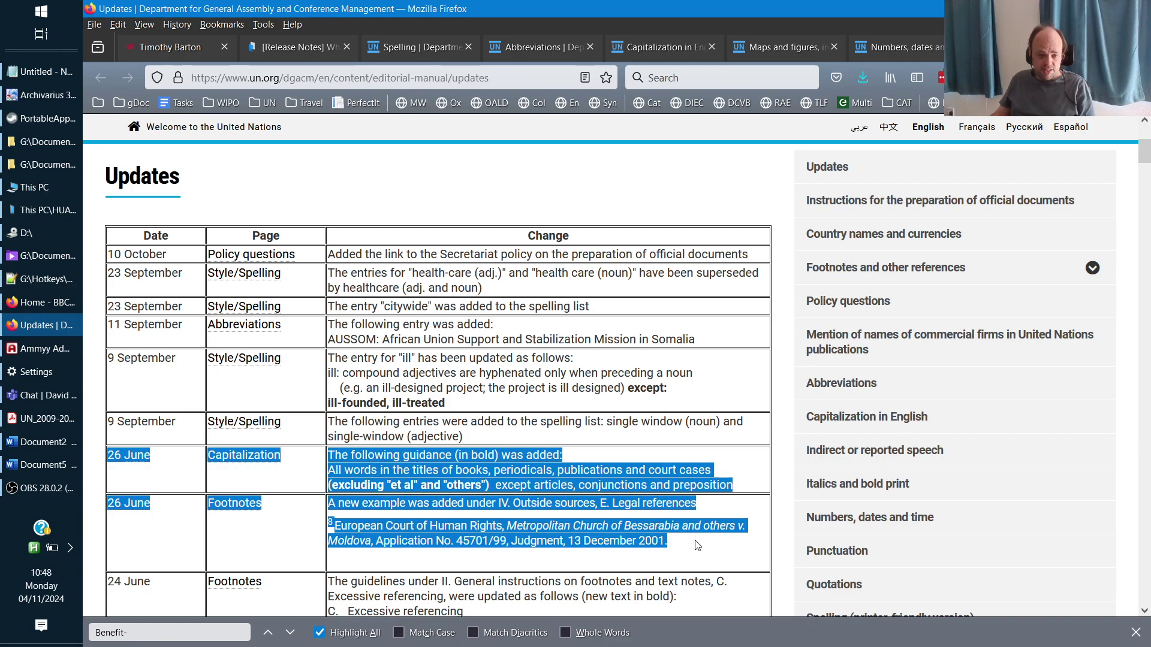
click(637, 492)
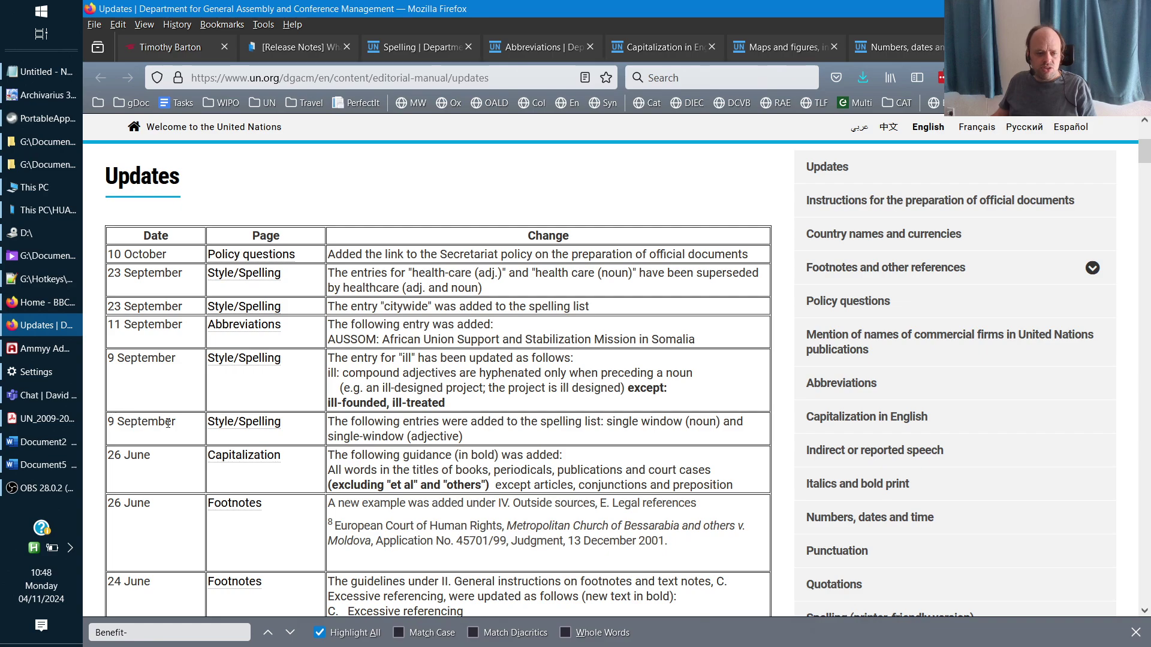
drag(176, 426, 106, 262)
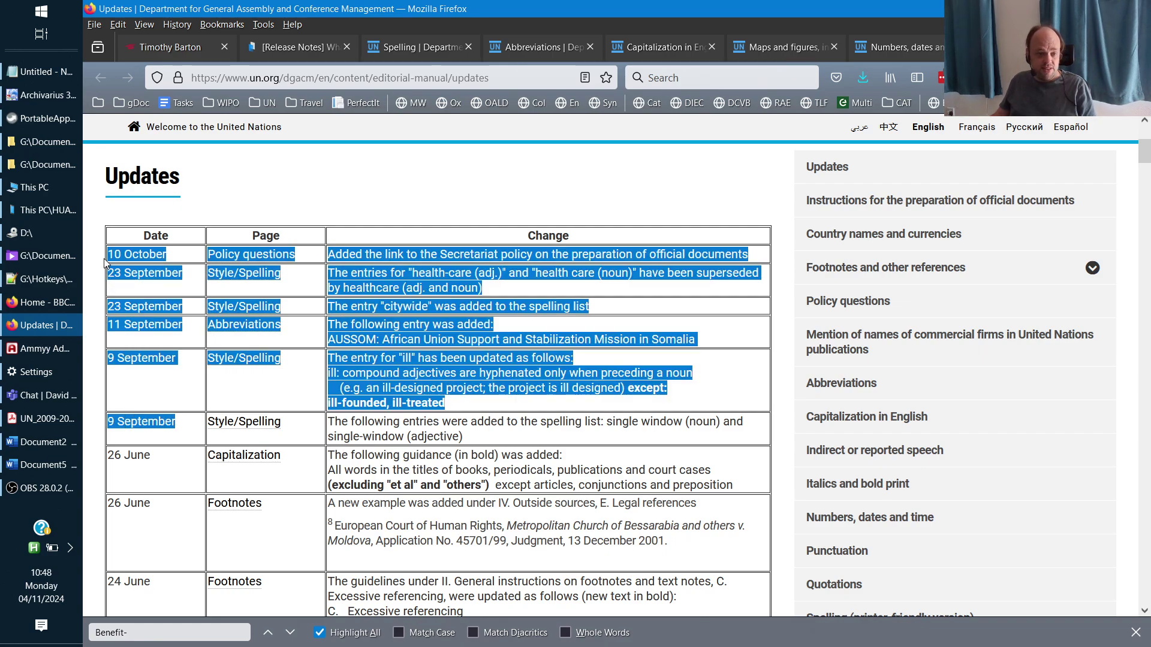
click(564, 440)
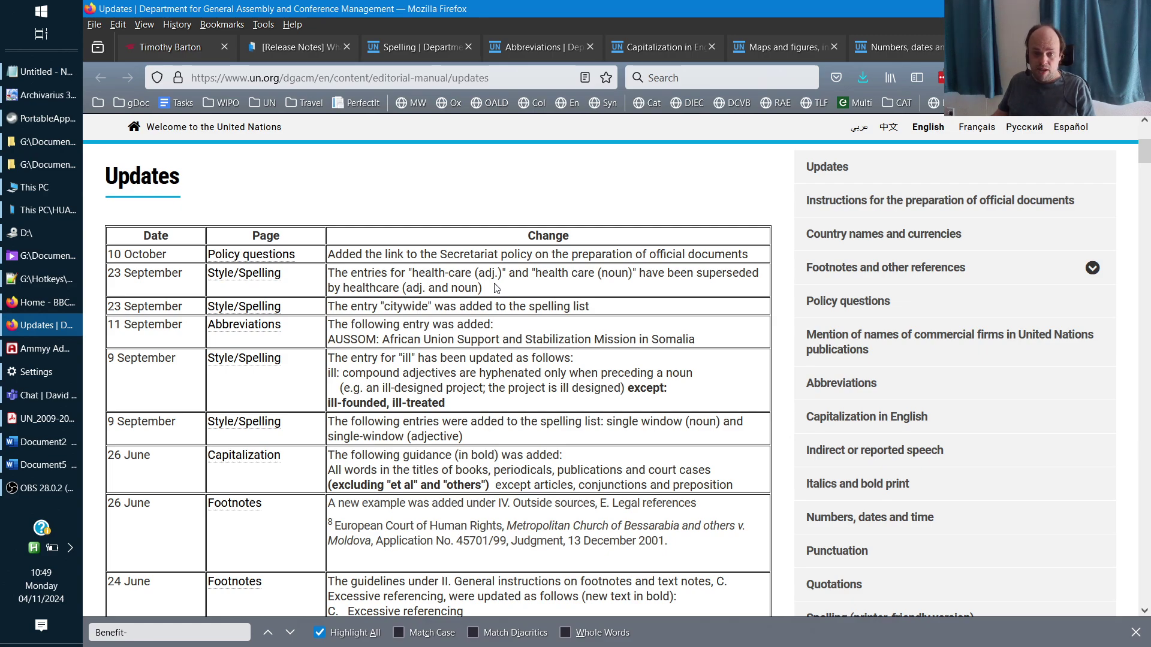
drag(495, 288, 327, 277)
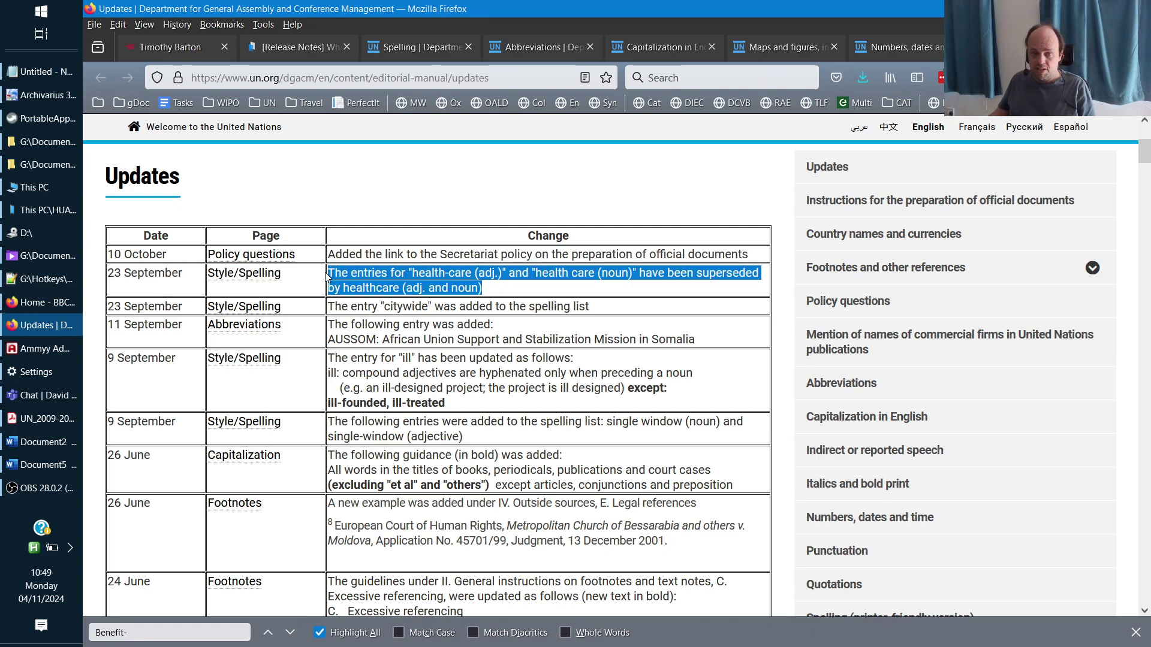
click(405, 269)
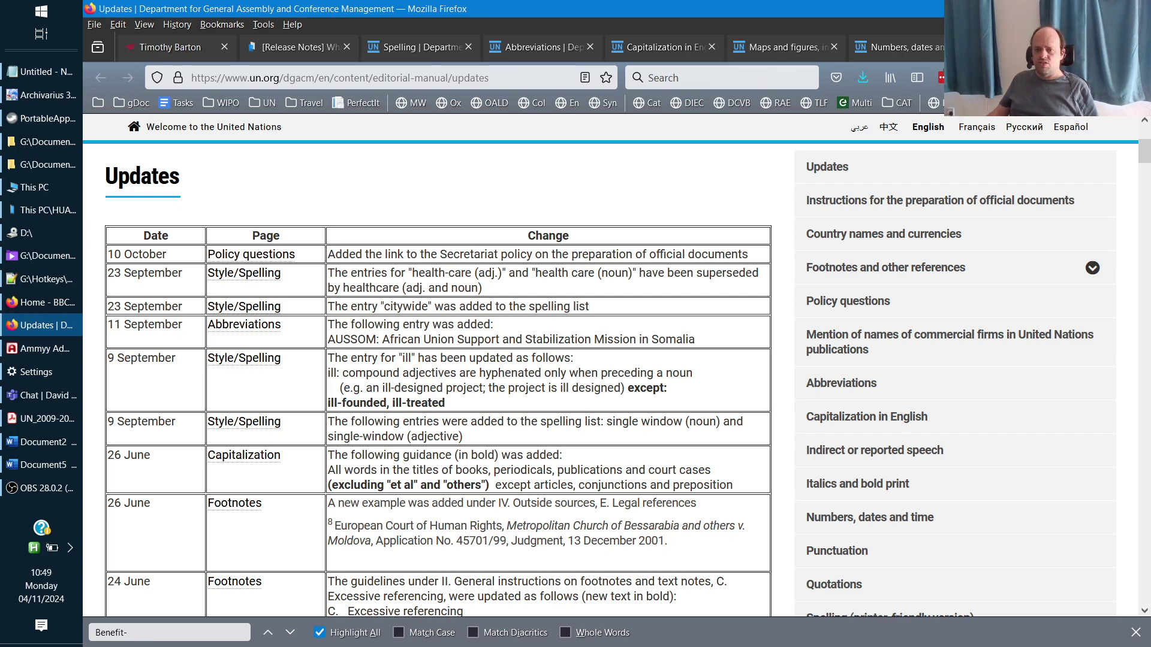
Search the editorial manual's Spelling page for "benefit-sharing"
click(425, 52)
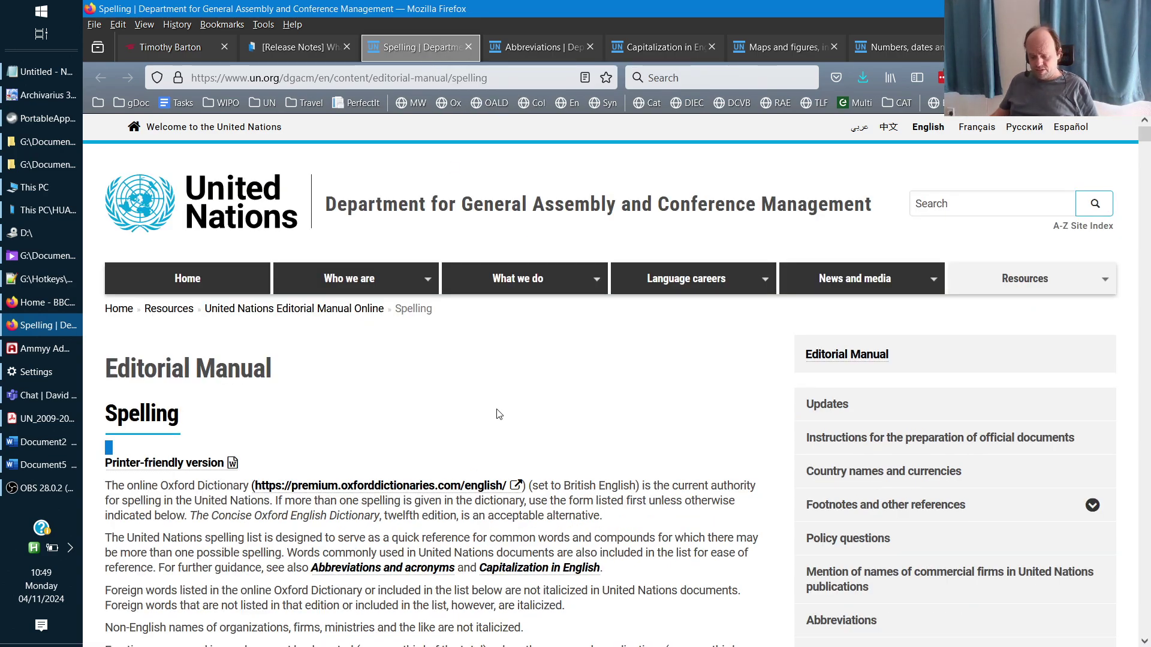
key(ctrl+f)
key(Return)
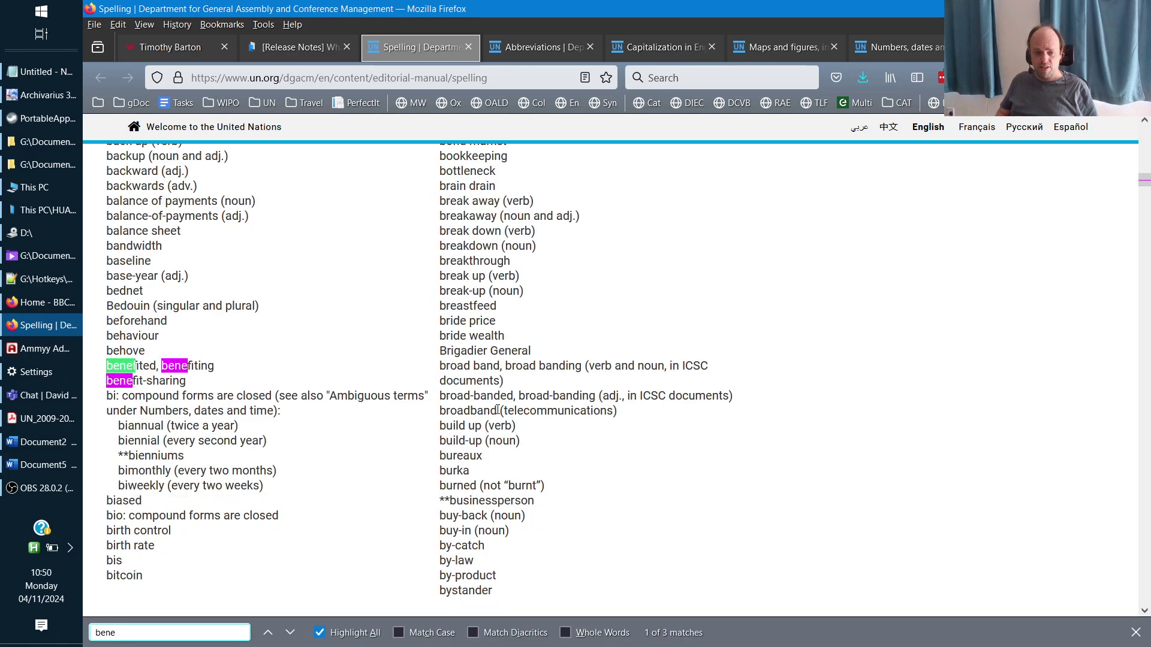
text(-sharing)
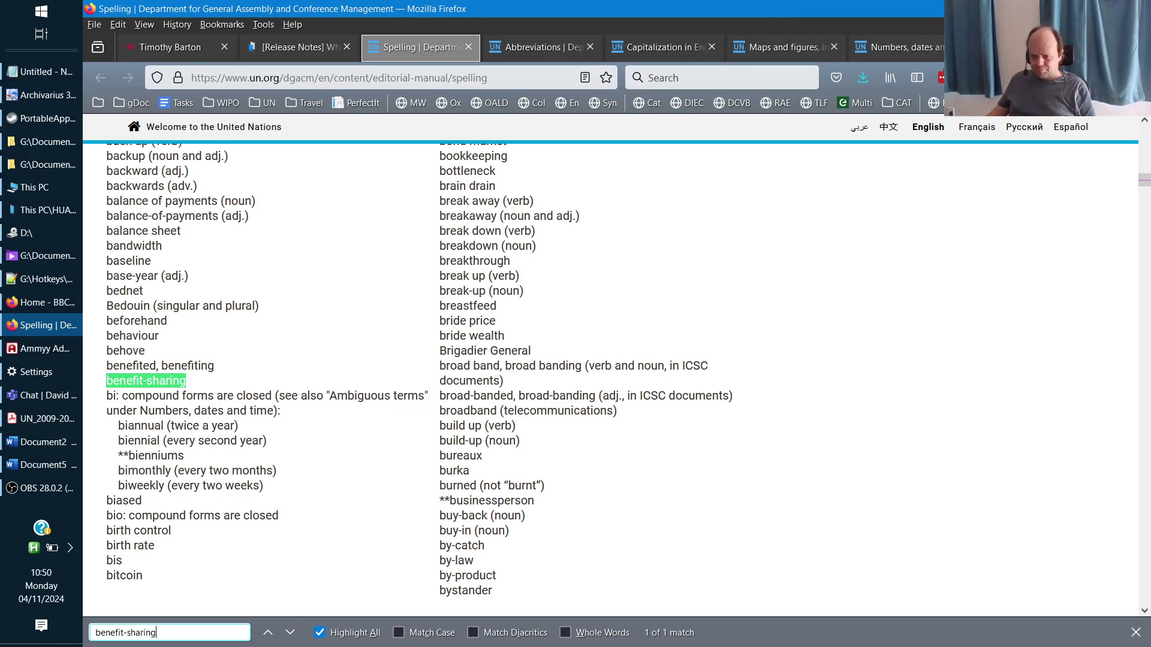
Back in Word, search the style sheet's Always Find entries for "benefit", then close the style editor and style manager
key(alt+Tab)
click(323, 134)
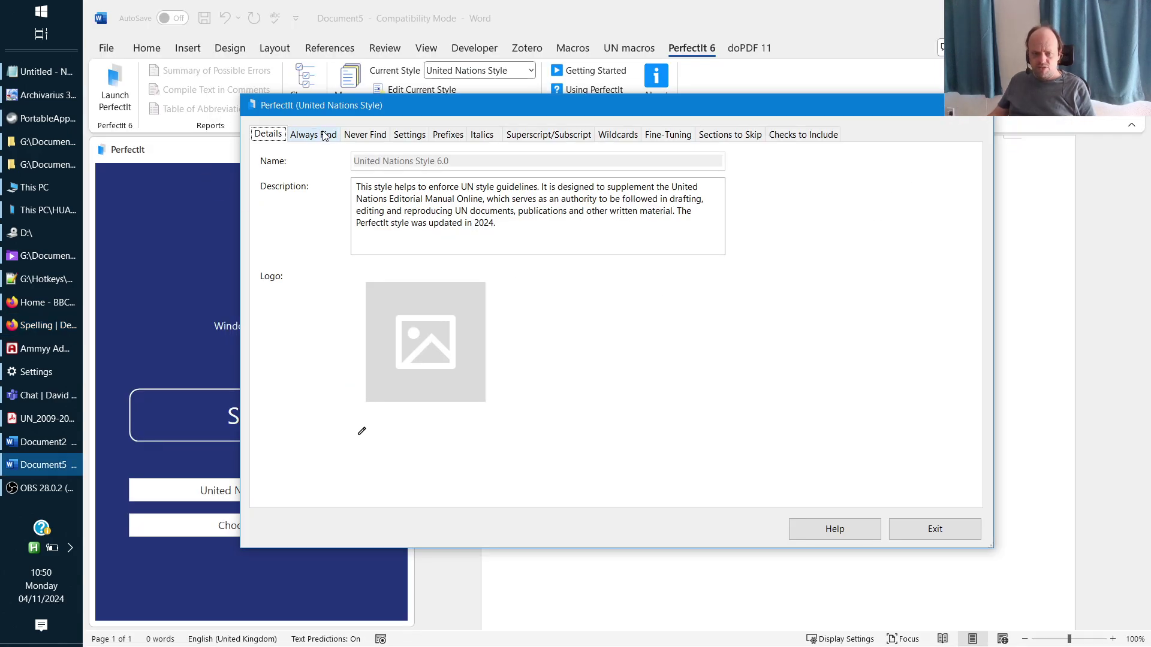
text(ben)
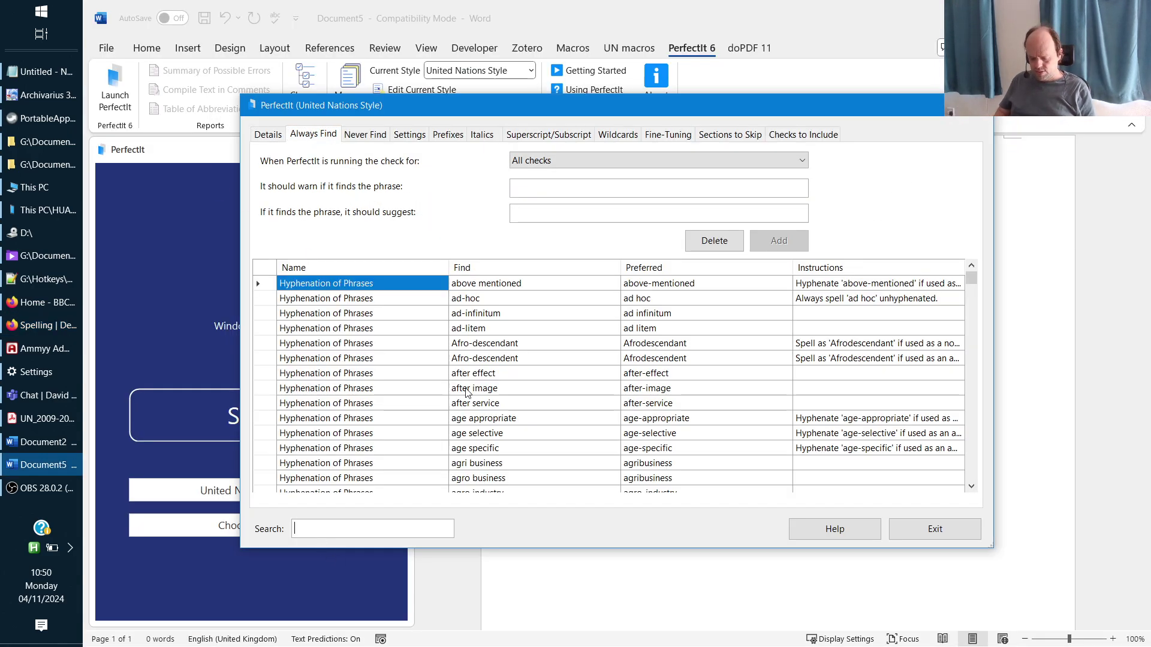
text(efit)
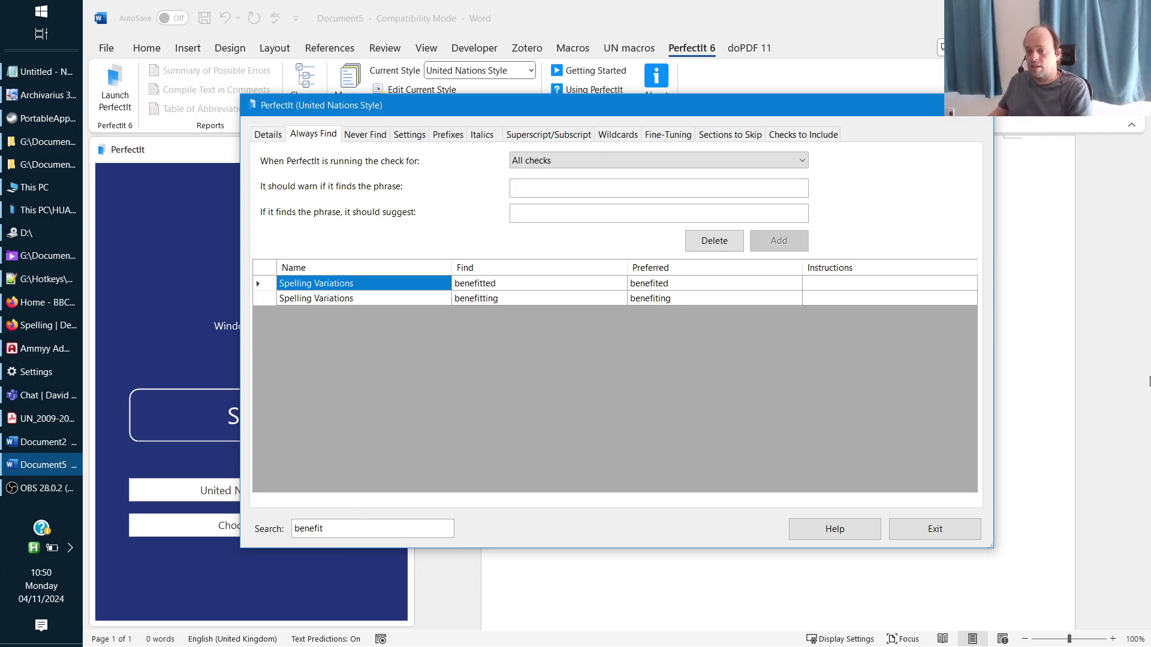
click(963, 537)
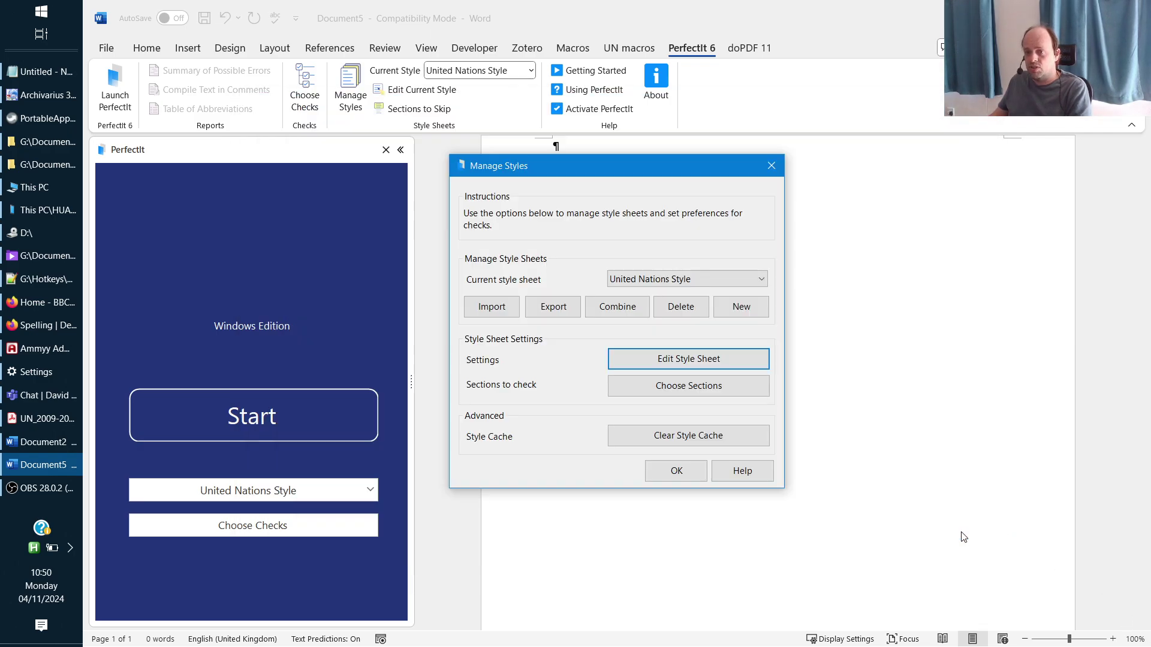
click(676, 470)
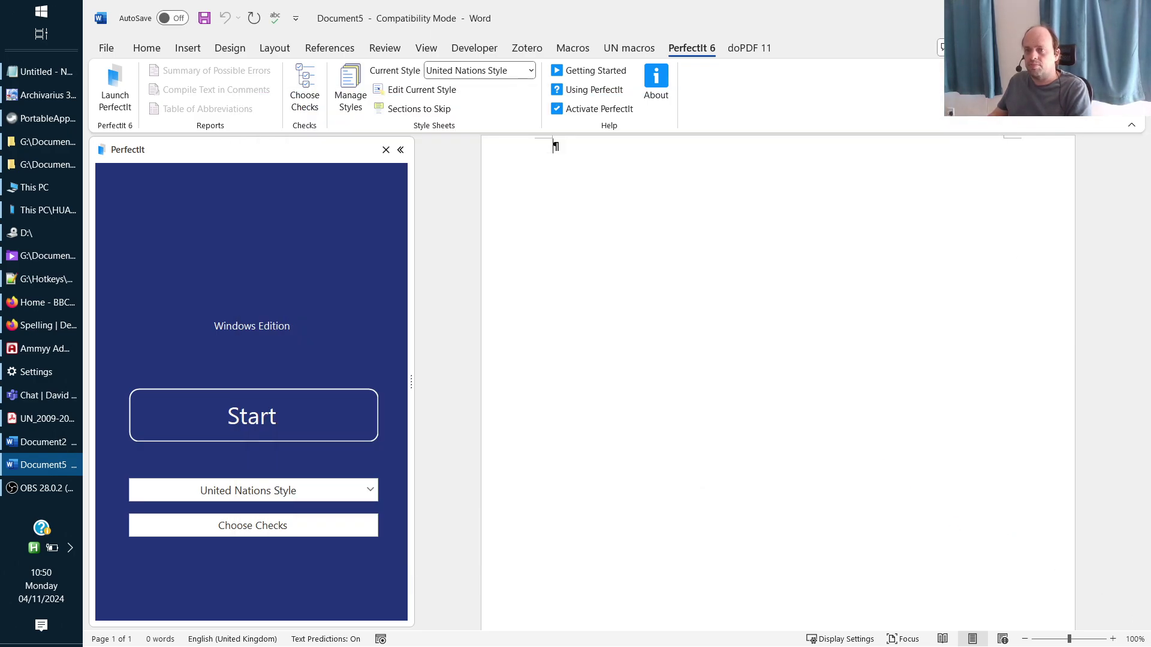
Switch to Firefox and search the Spelling page for "nonconform"
key(alt+Tab)
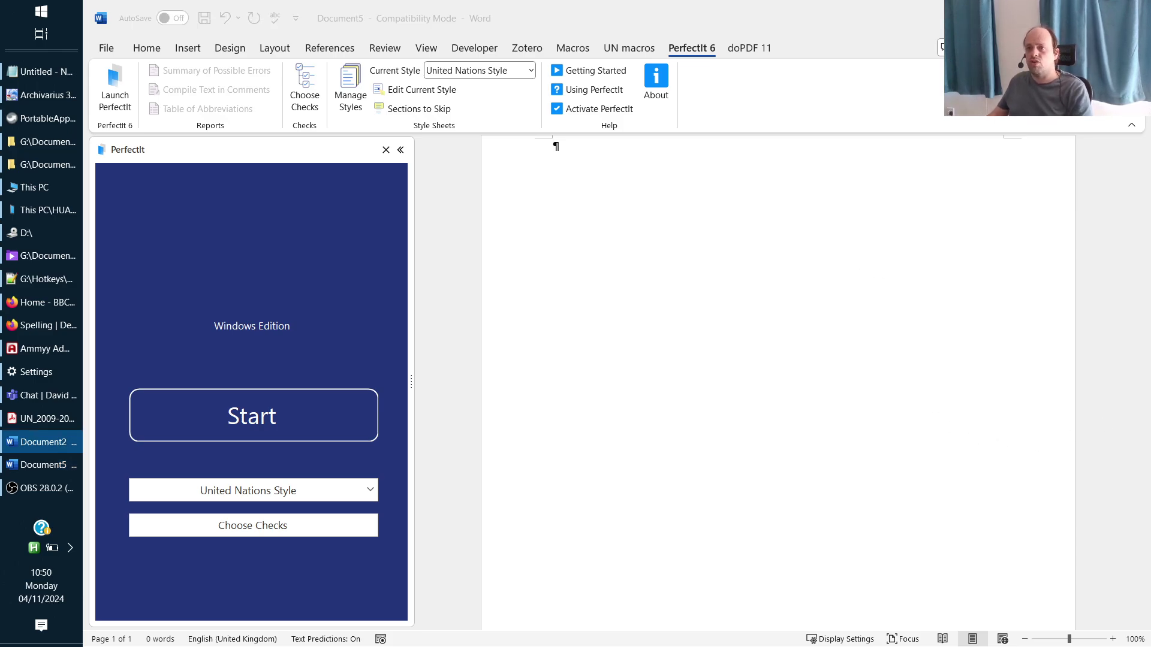
key(alt+Tab)
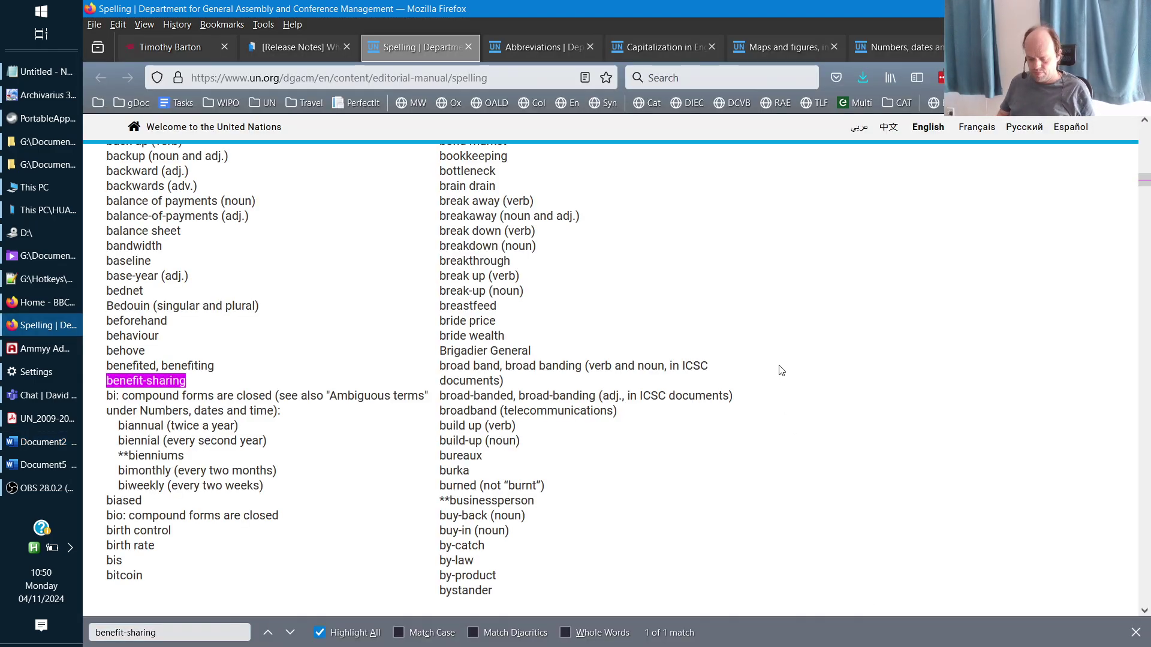
key(ctrl+f)
text(nonconform)
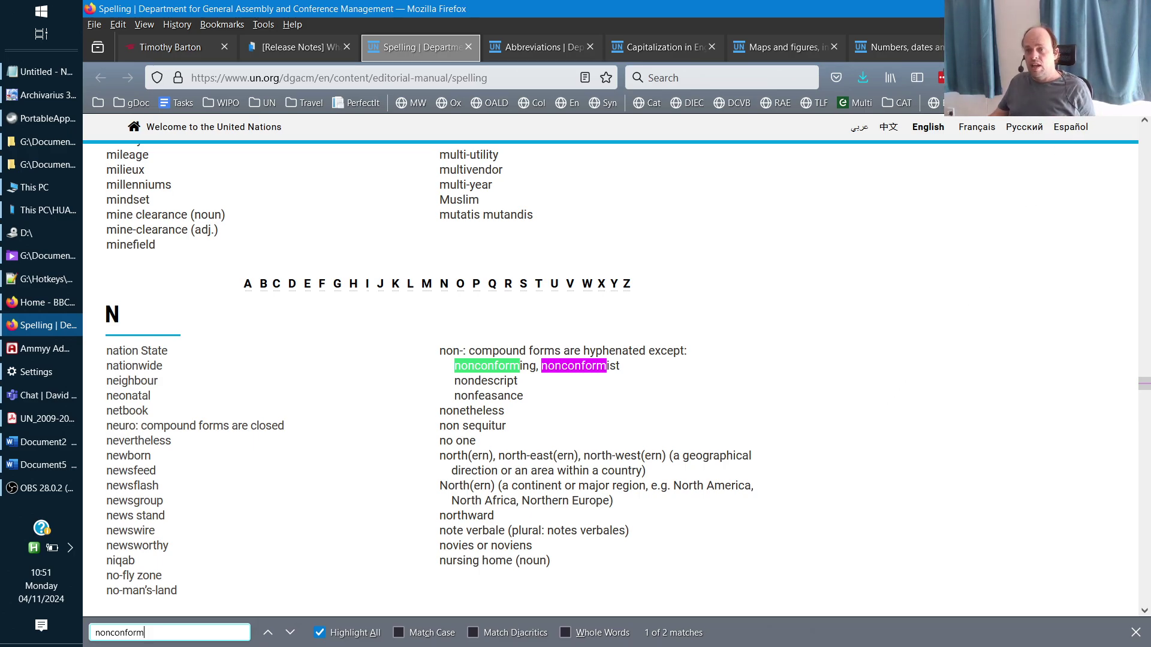
In Word, search the current style's Always Find entries for "nonconforming", clear the search, and check how the prefix "non" is handled
key(alt+Tab)
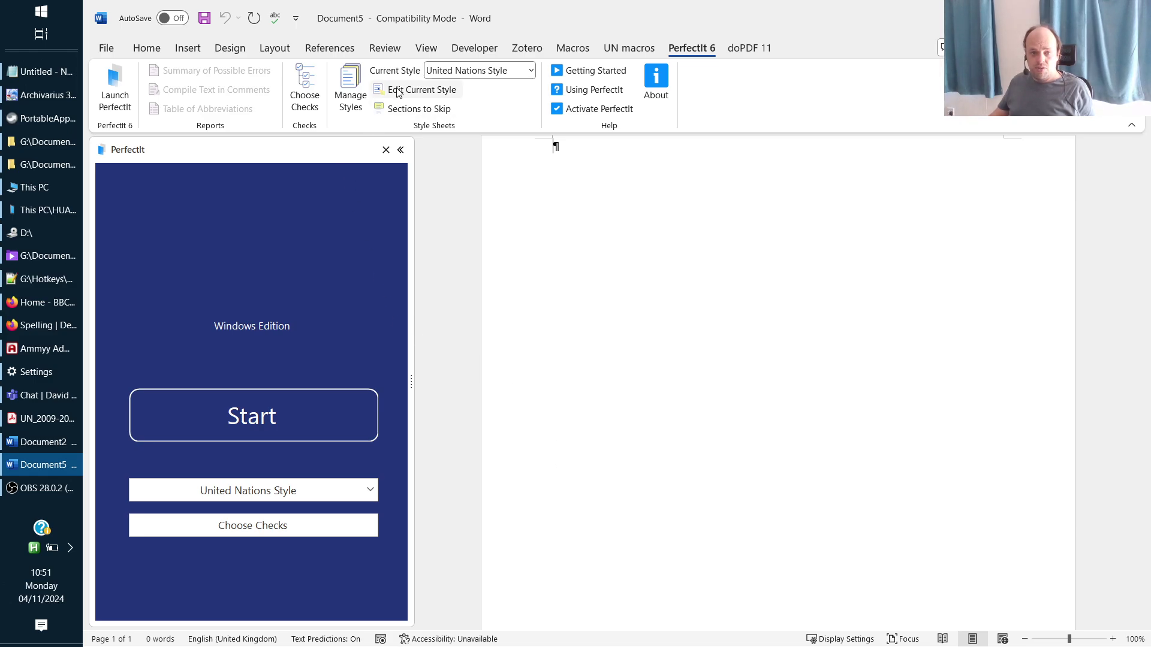
click(397, 92)
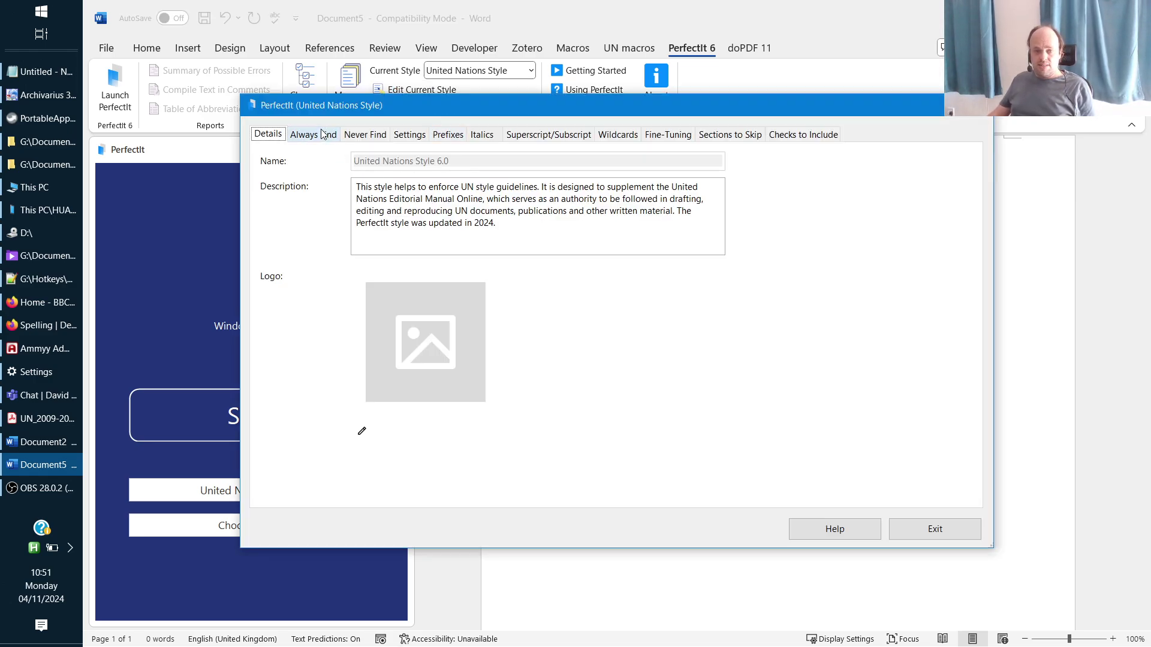
click(321, 133)
text(n)
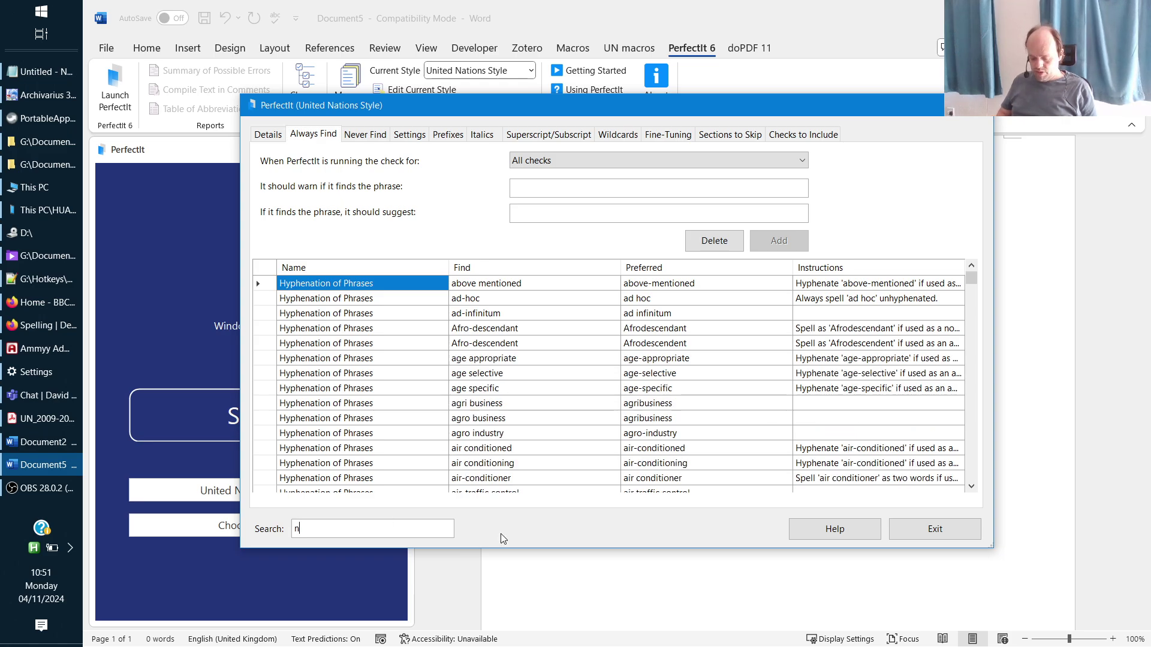
text(oncon)
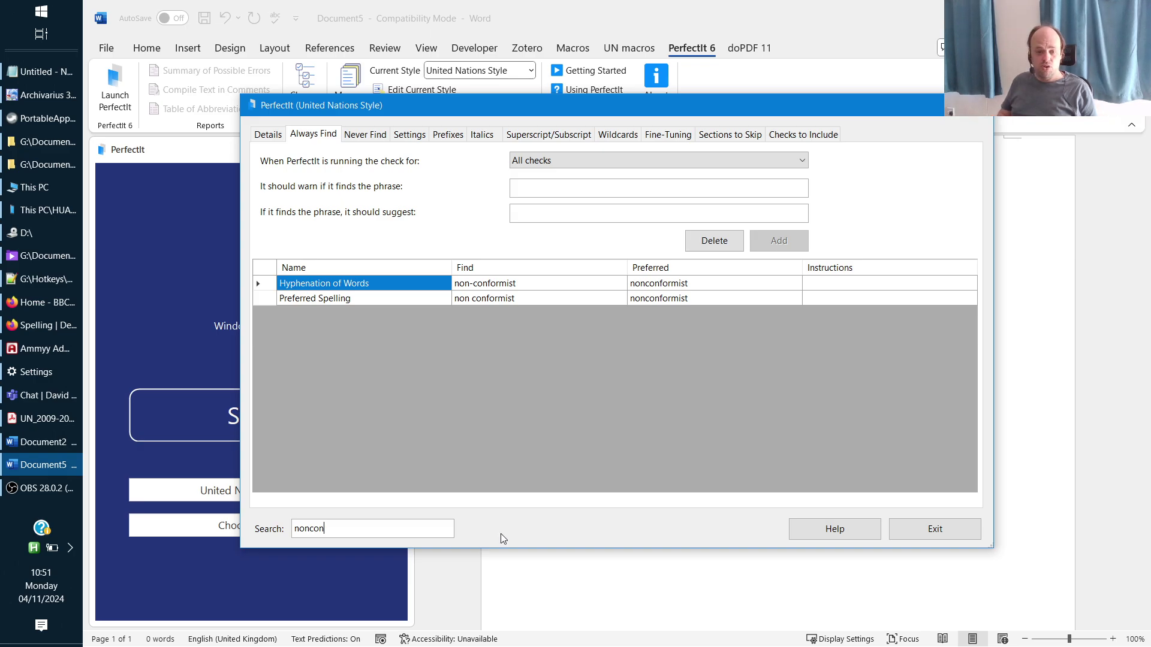
text(forming)
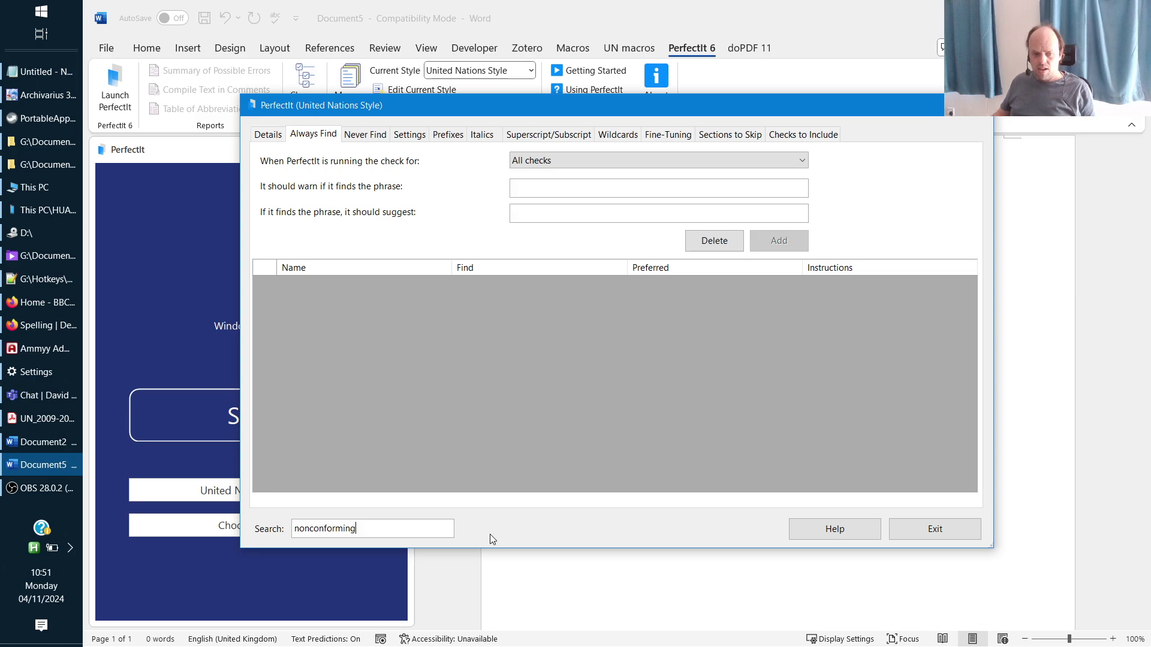
key(ctrl+a)
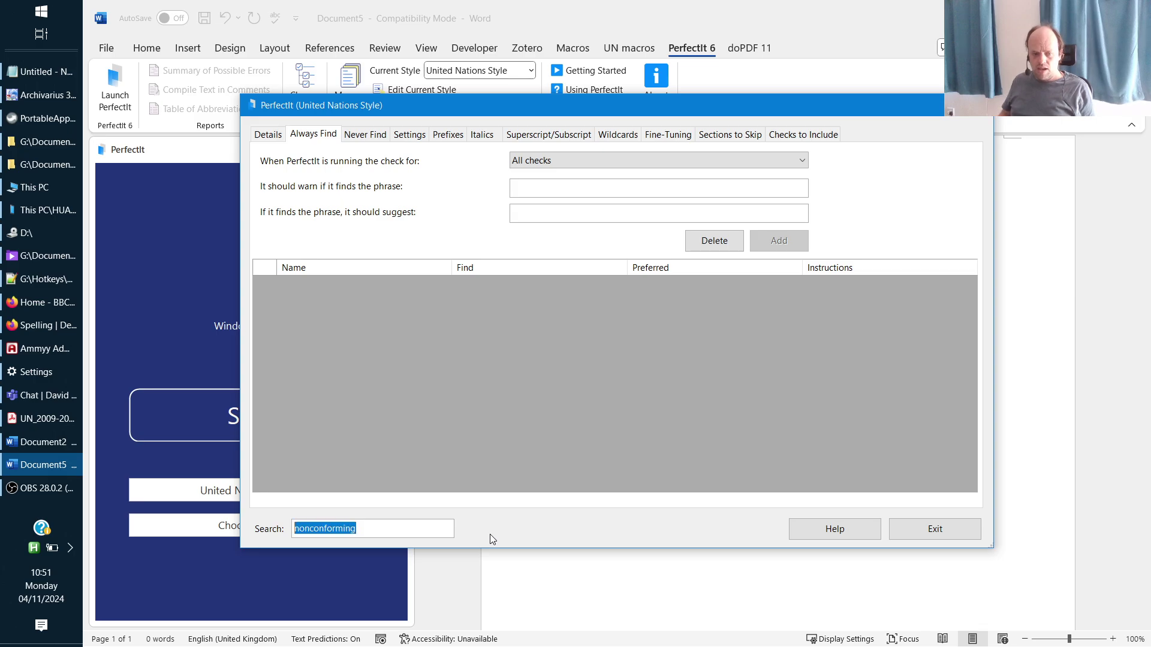
key(BackSpace)
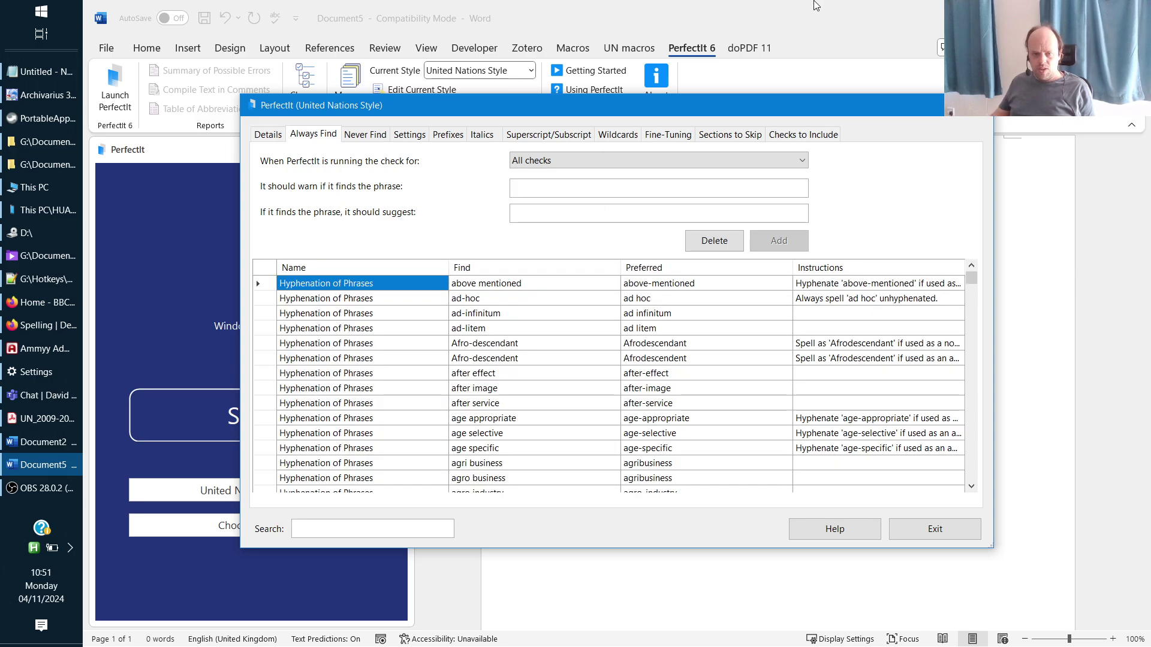
click(449, 134)
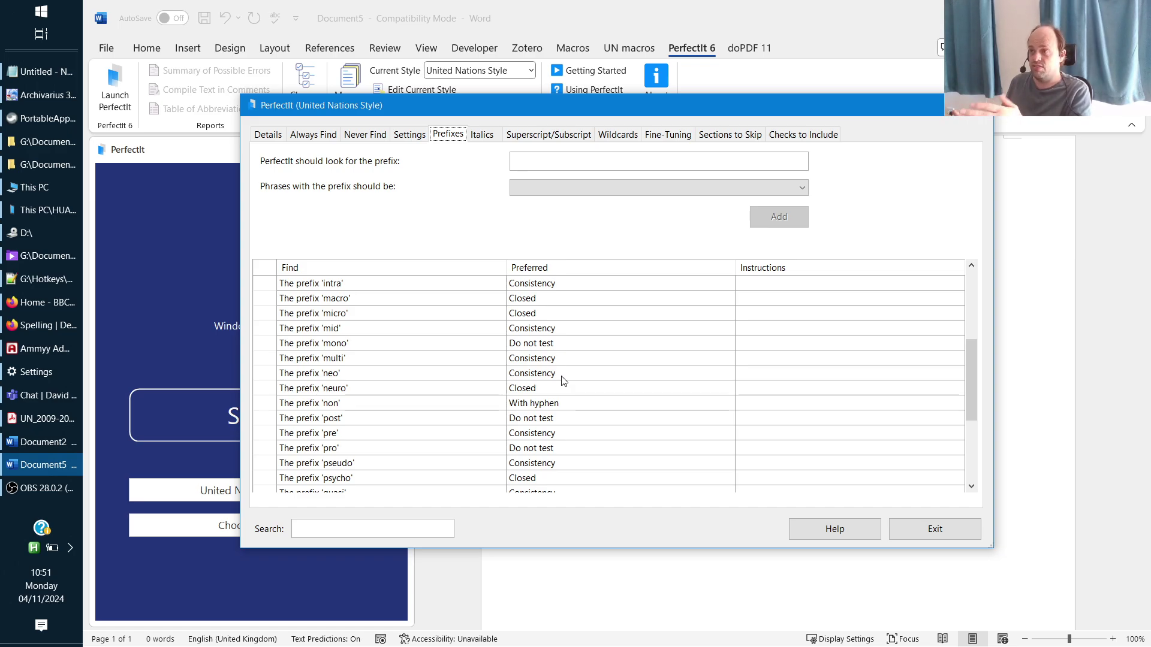
Search the Always Find entries for "sub-block" and clear the search
click(307, 135)
click(376, 530)
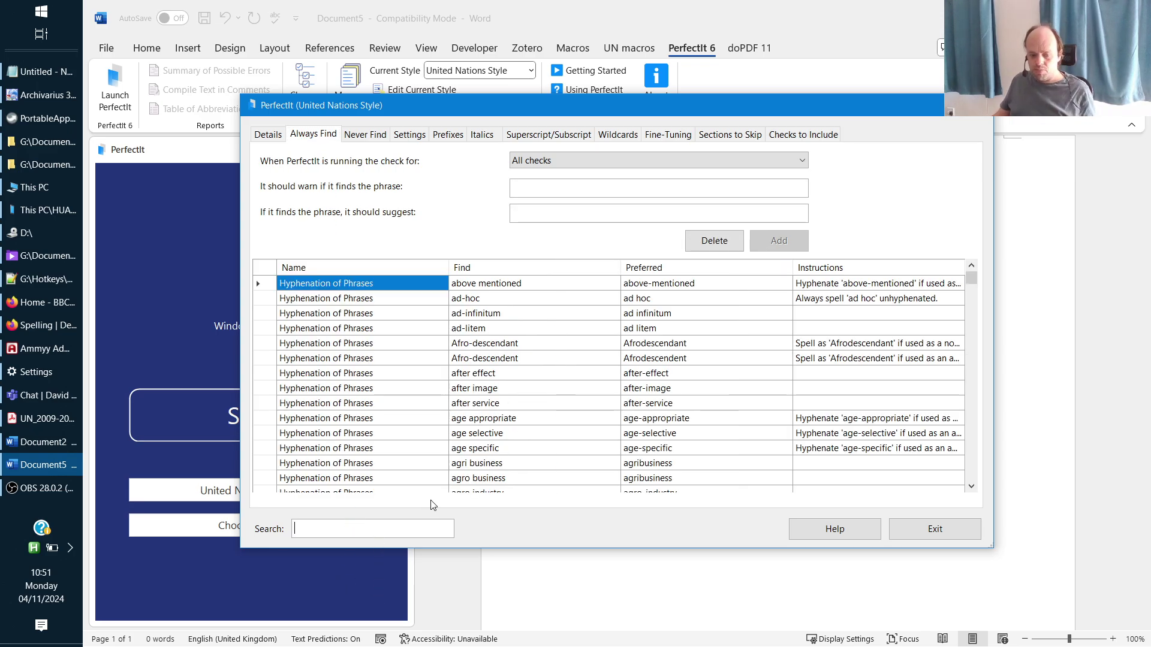
text(sub)
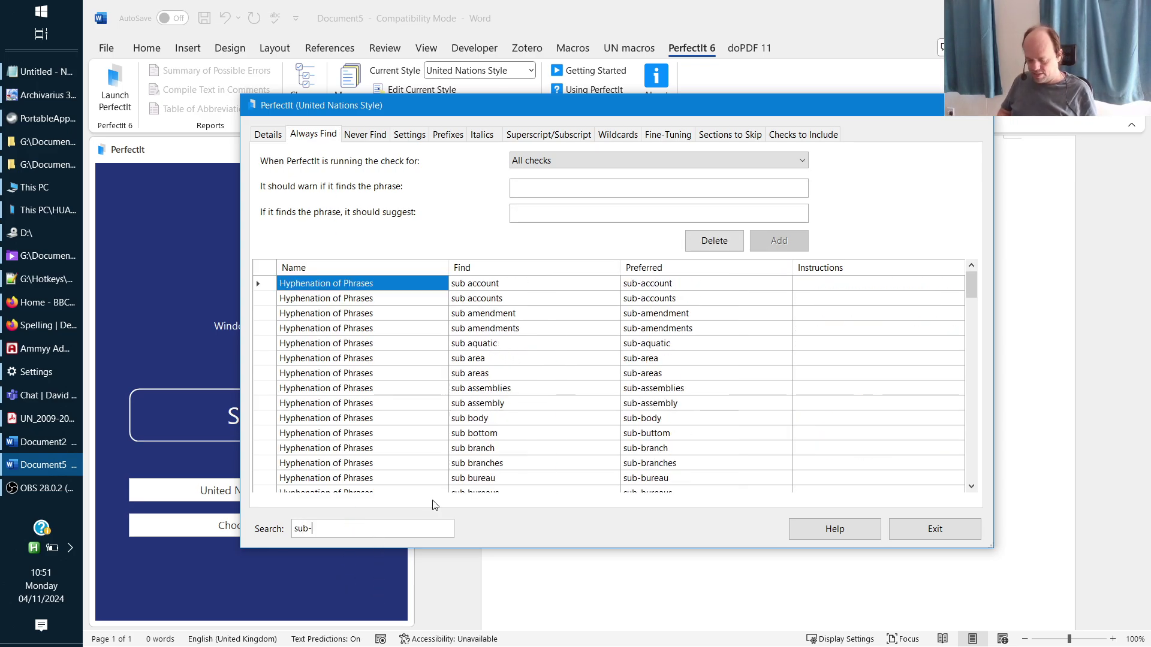
text(-block)
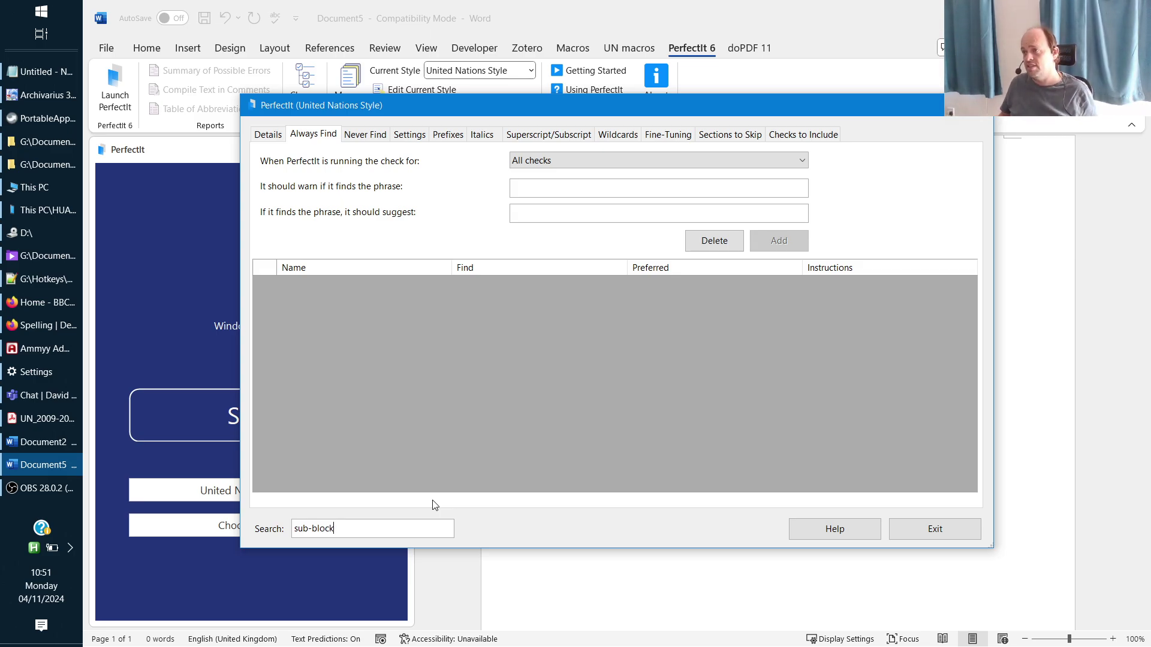
key(ctrl+a)
key(BackSpace)
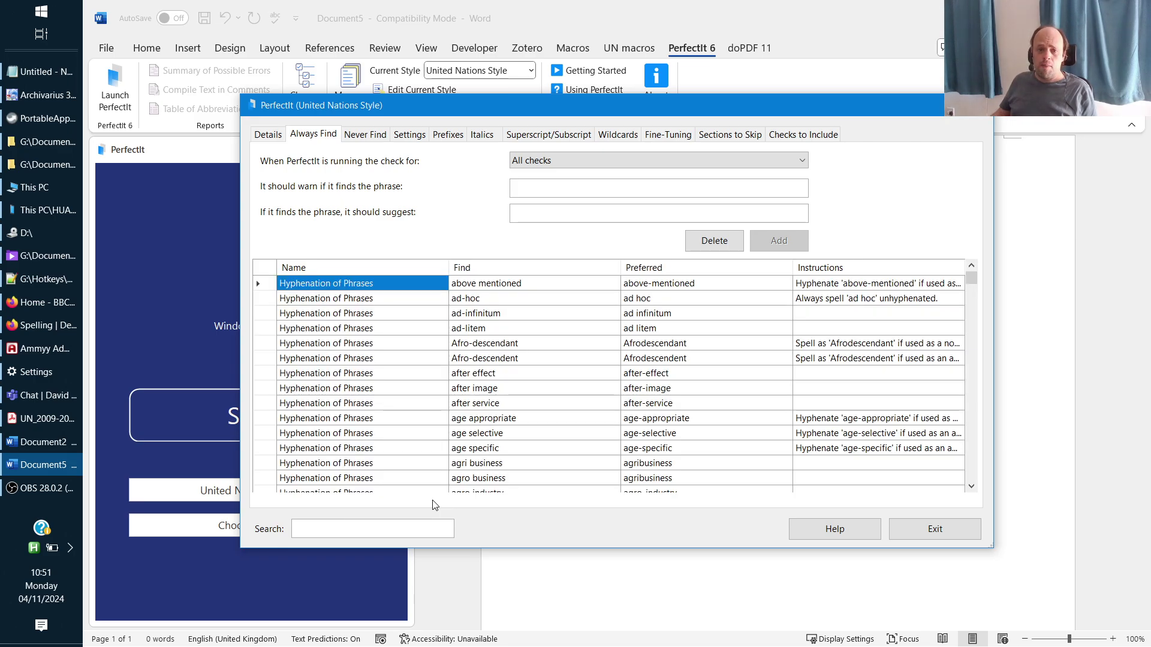
Select the prefix "sub" in the style sheet's prefix list to inspect its setting
click(456, 135)
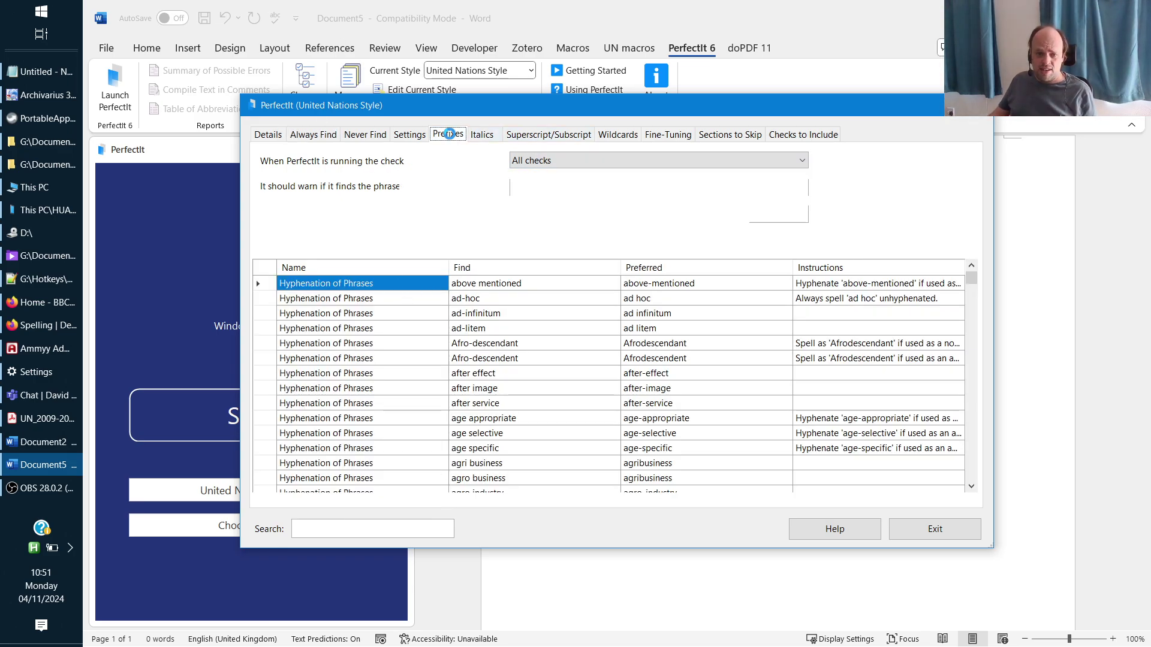
scroll(741, 439, down, 5)
scroll(741, 439, down, 3)
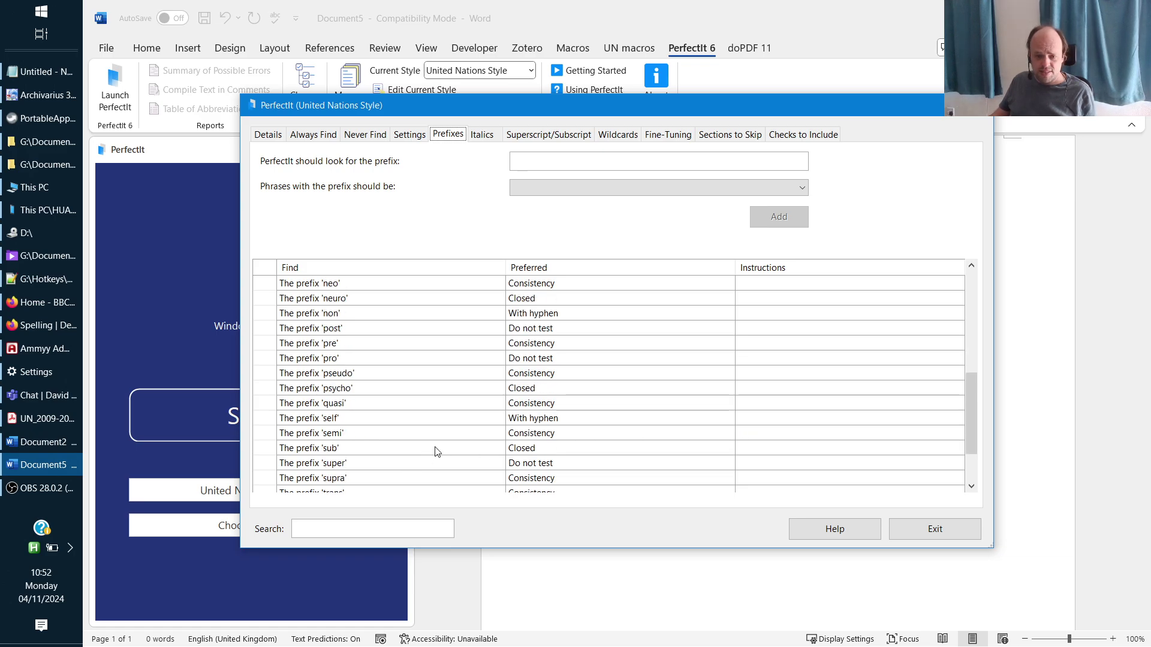
click(273, 450)
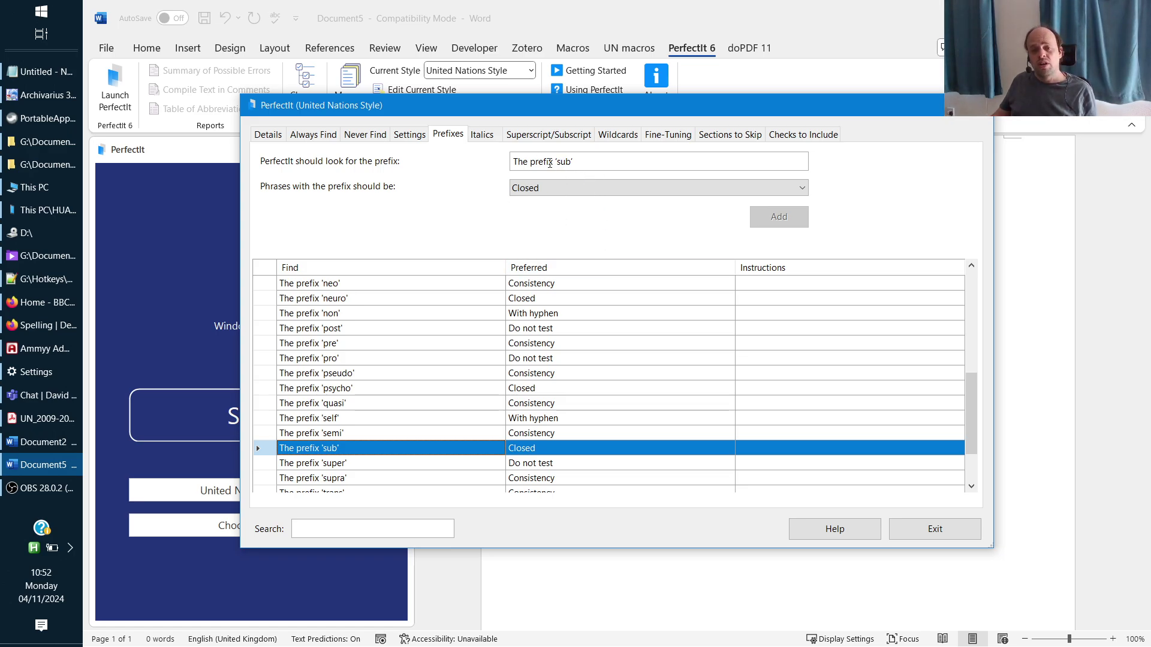
Search the Always Find entries for "workload" and then "workload-sharing", and clear the search
click(314, 135)
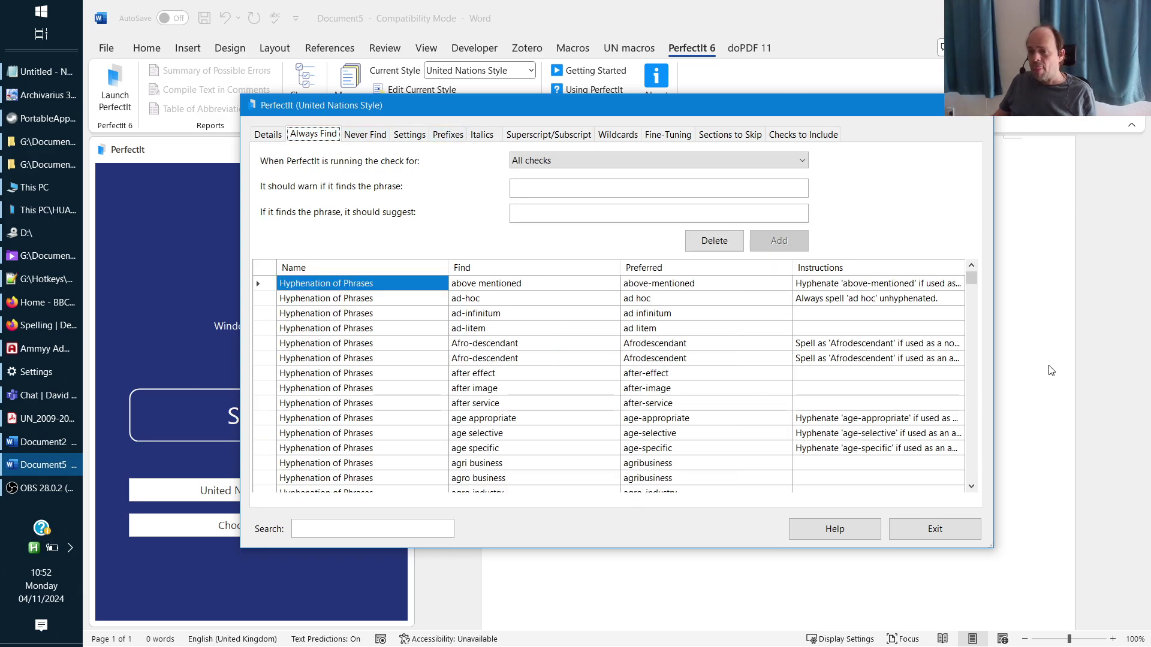
click(377, 526)
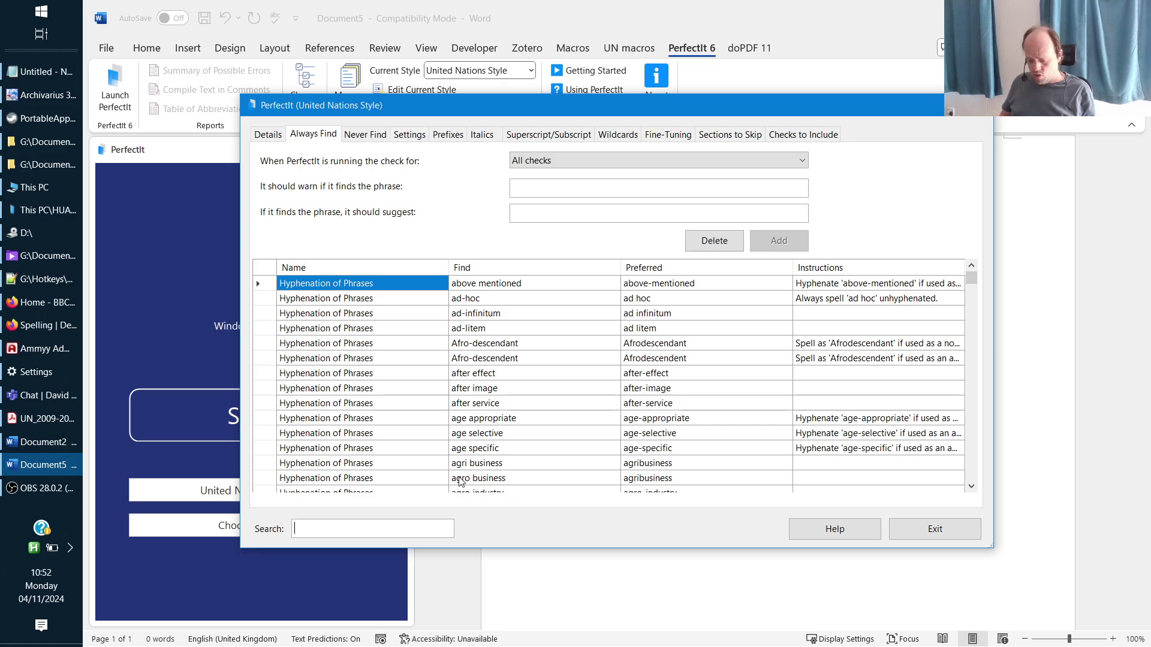
text(workload)
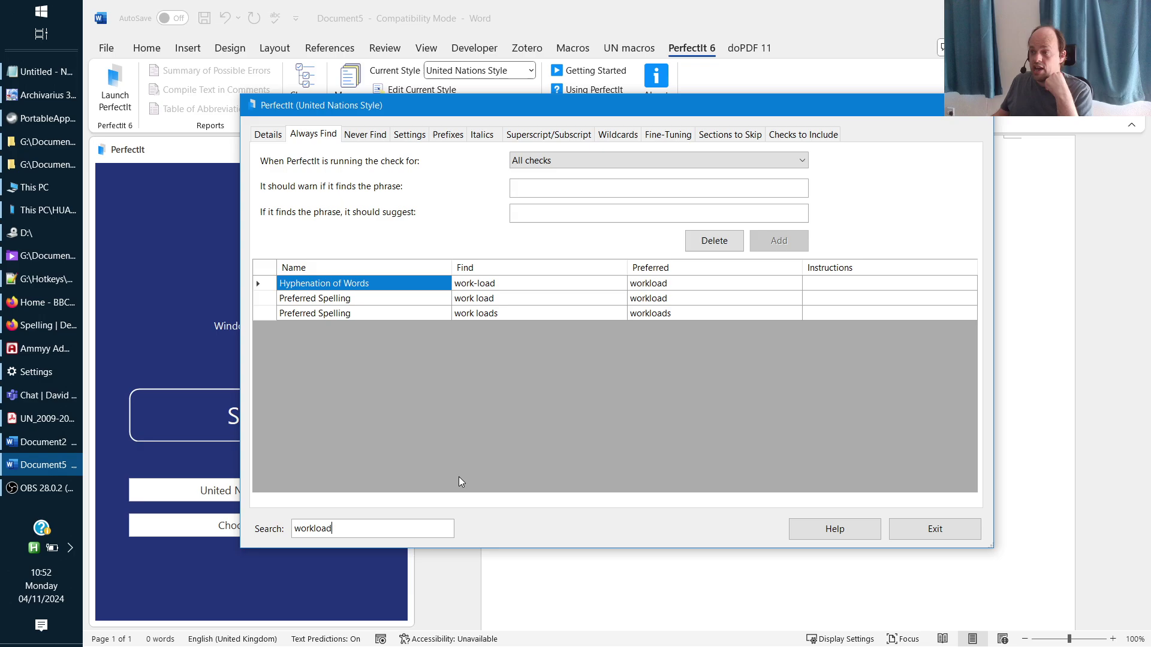
text(-sharing)
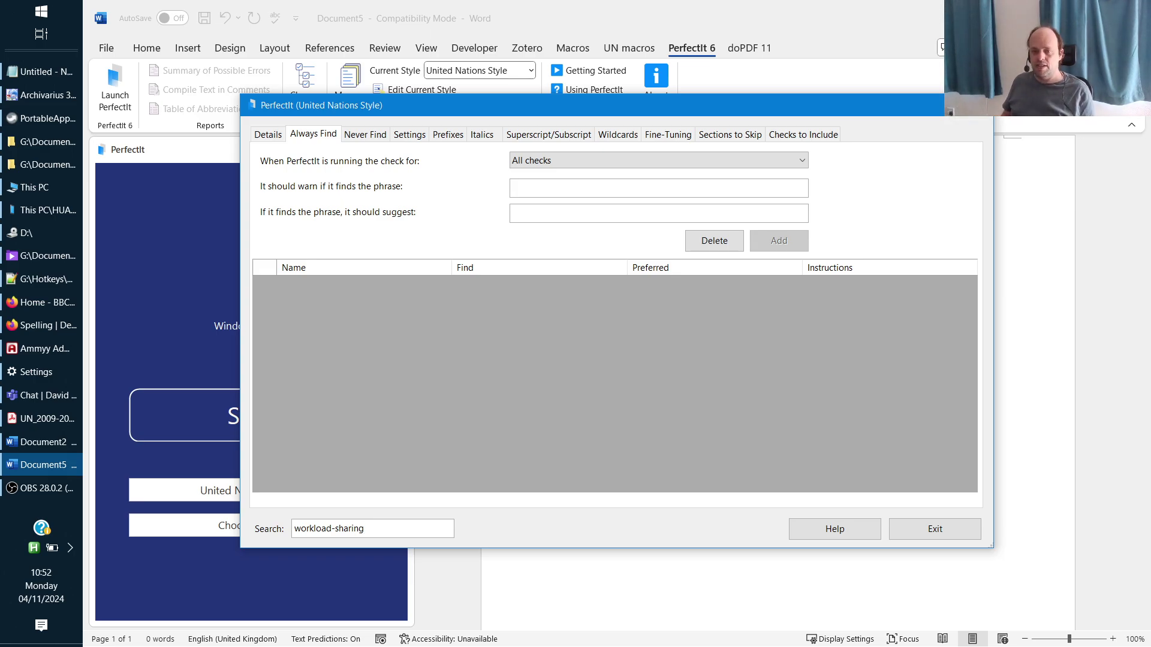
key(ctrl+a)
key(BackSpace)
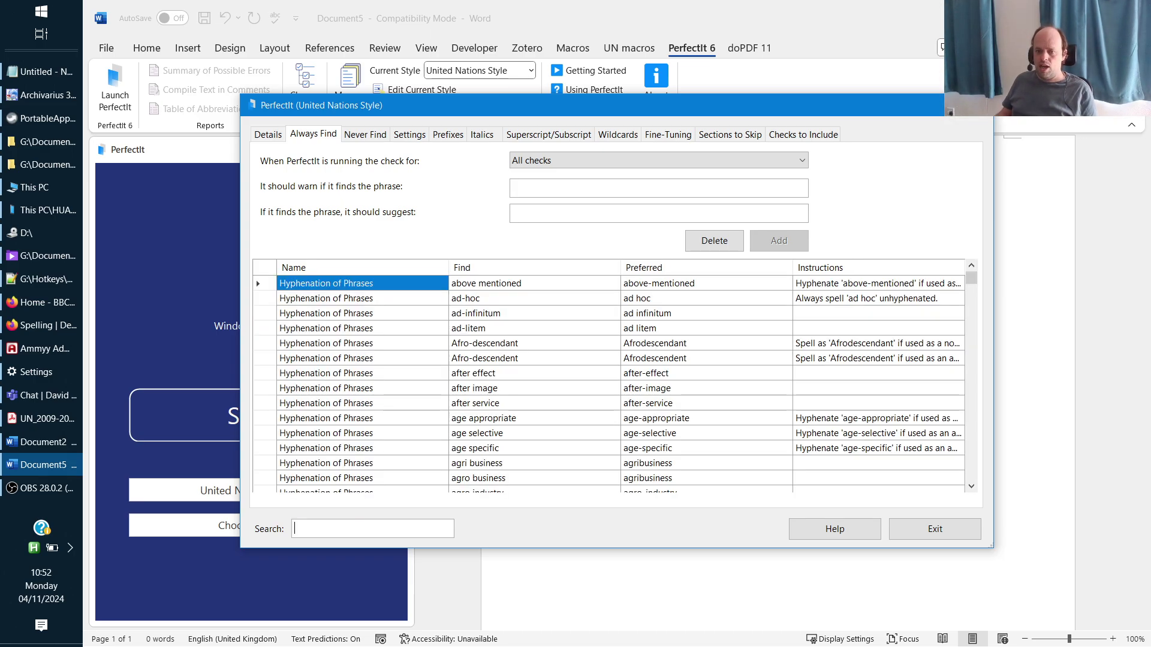
Switch to Firefox, find "workload" on the Spelling page, and highlight the "workload-sharing" entry
key(alt+Tab)
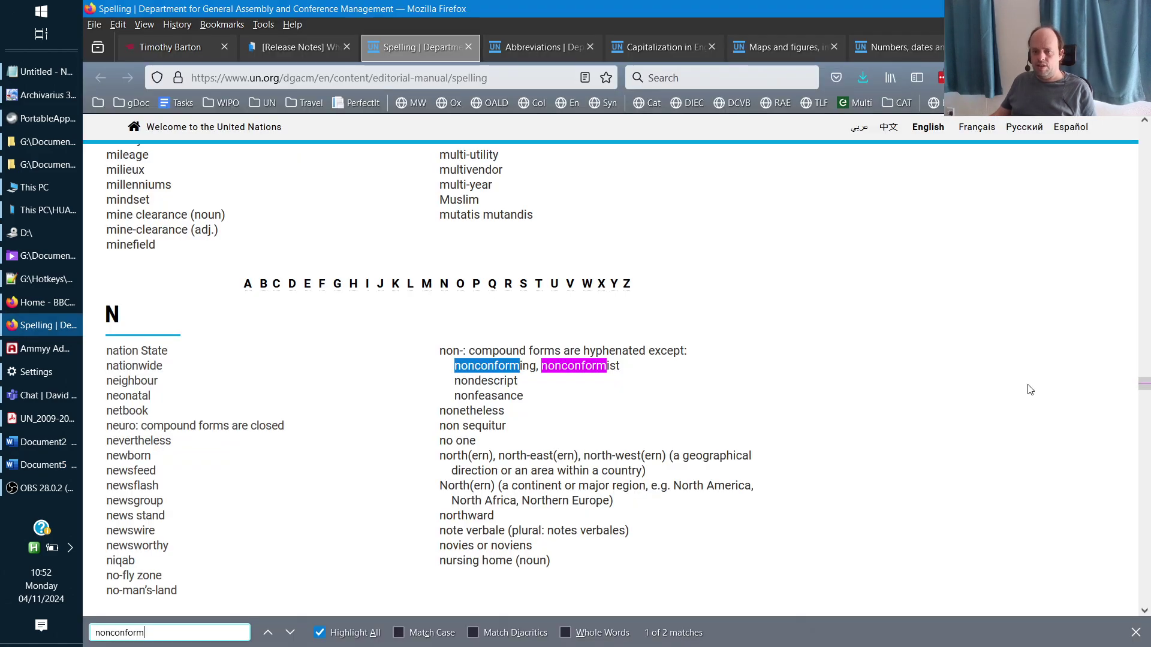
key(ctrl+f)
text(workload)
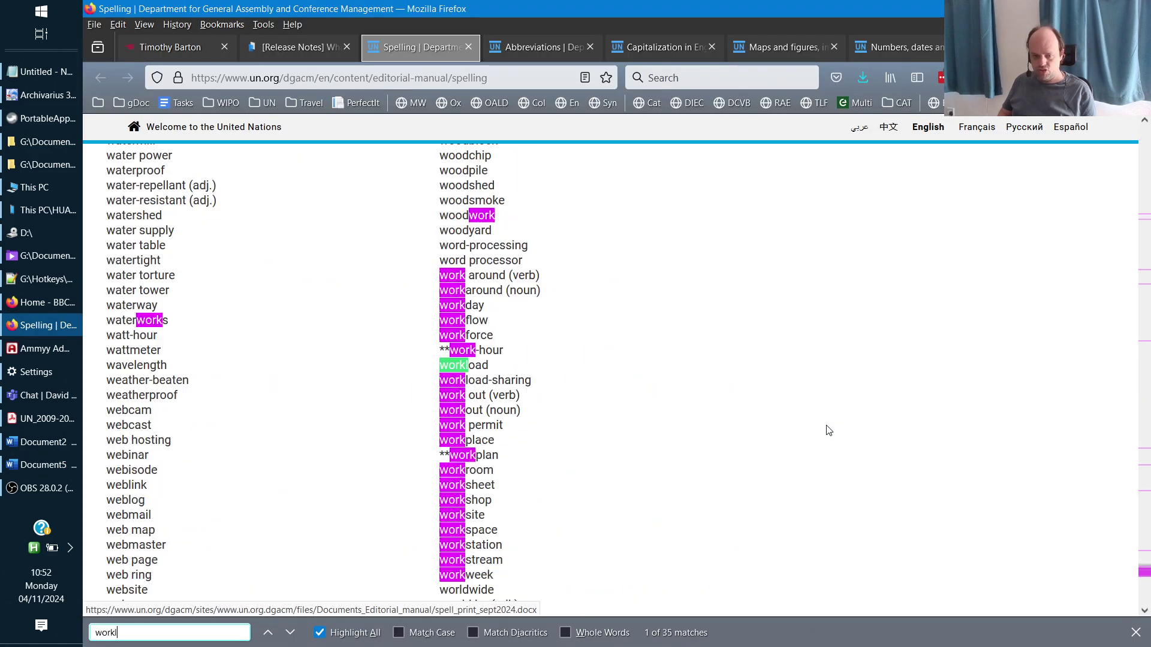
click(542, 390)
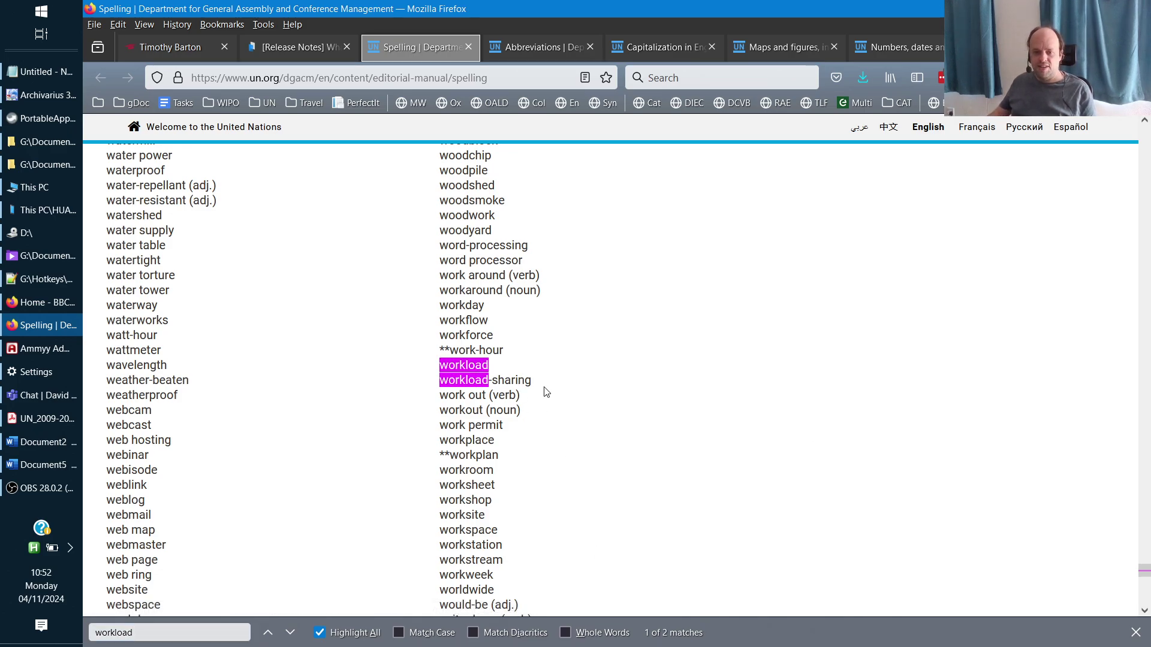
mouse_move(538, 386)
mouse_down()
mouse_move(473, 384)
mouse_move(543, 390)
mouse_up()
click(441, 388)
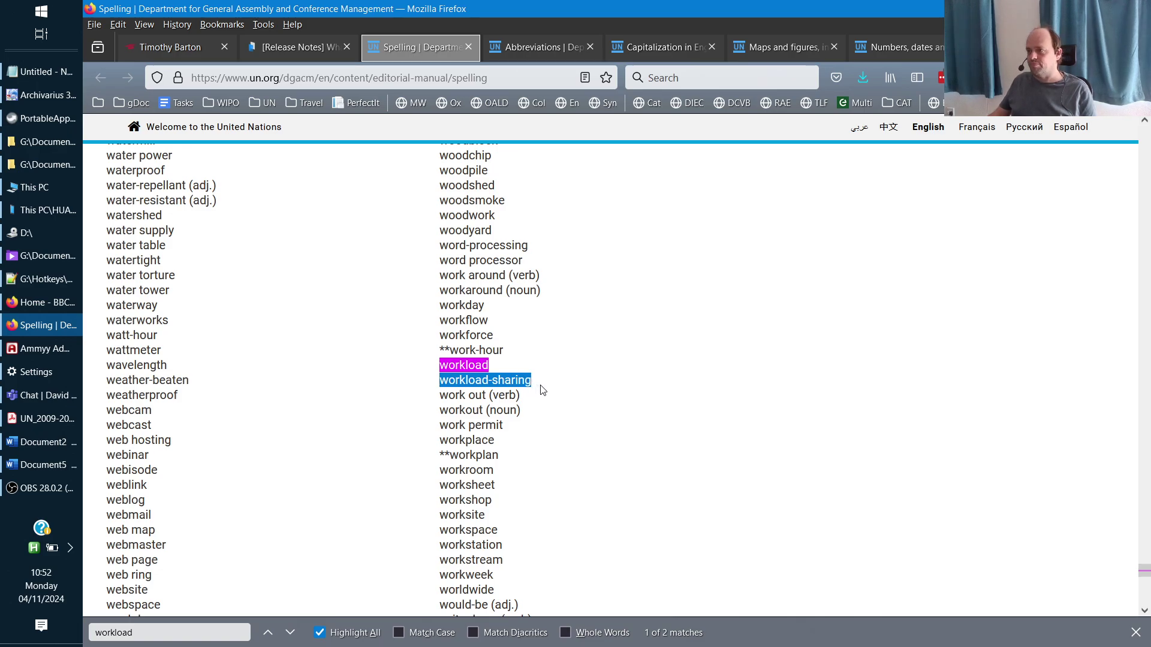
click(542, 391)
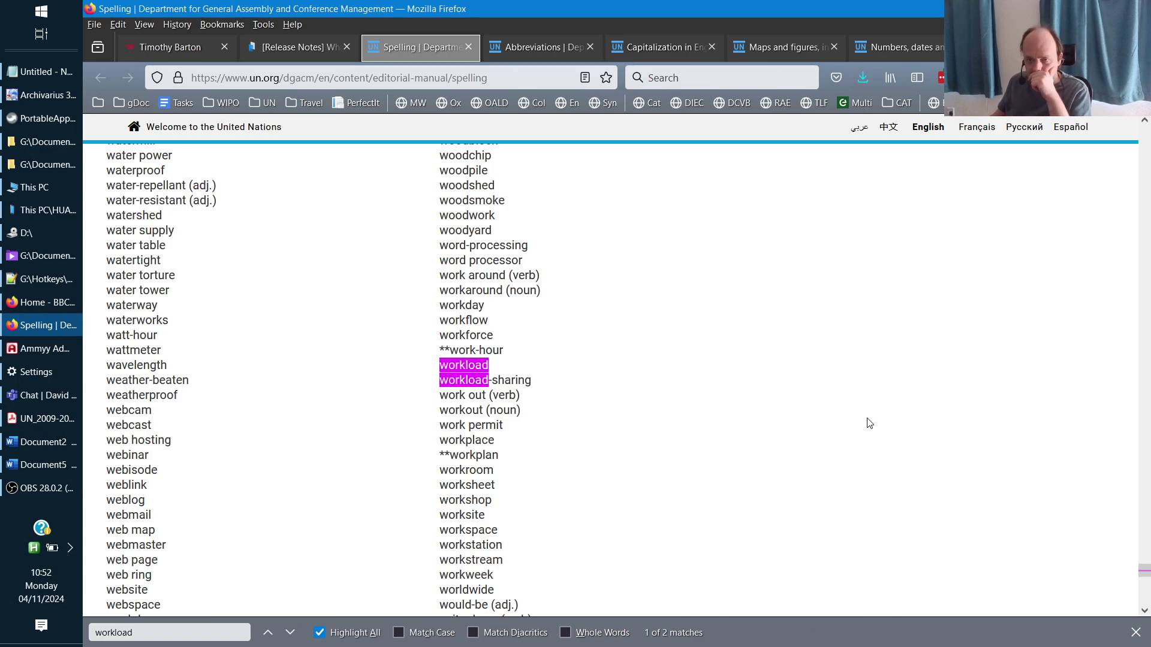
Open the Maps and figures page and highlight the sentence about numbering more than 20 figures with arabic numerals
click(798, 47)
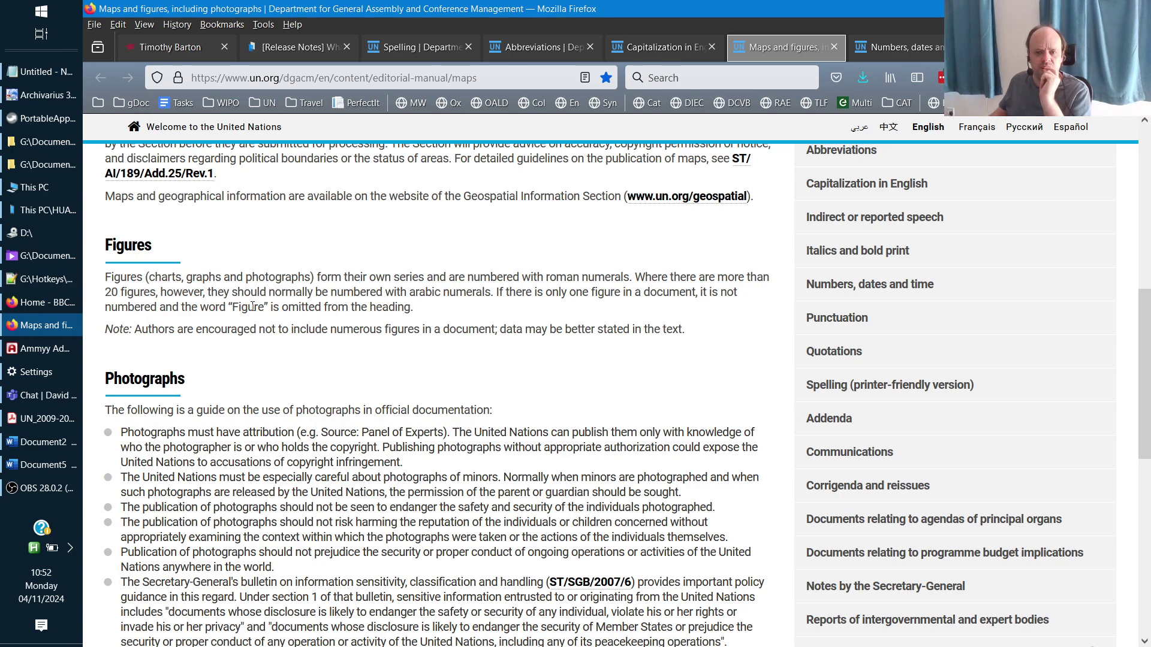
drag(634, 277, 499, 297)
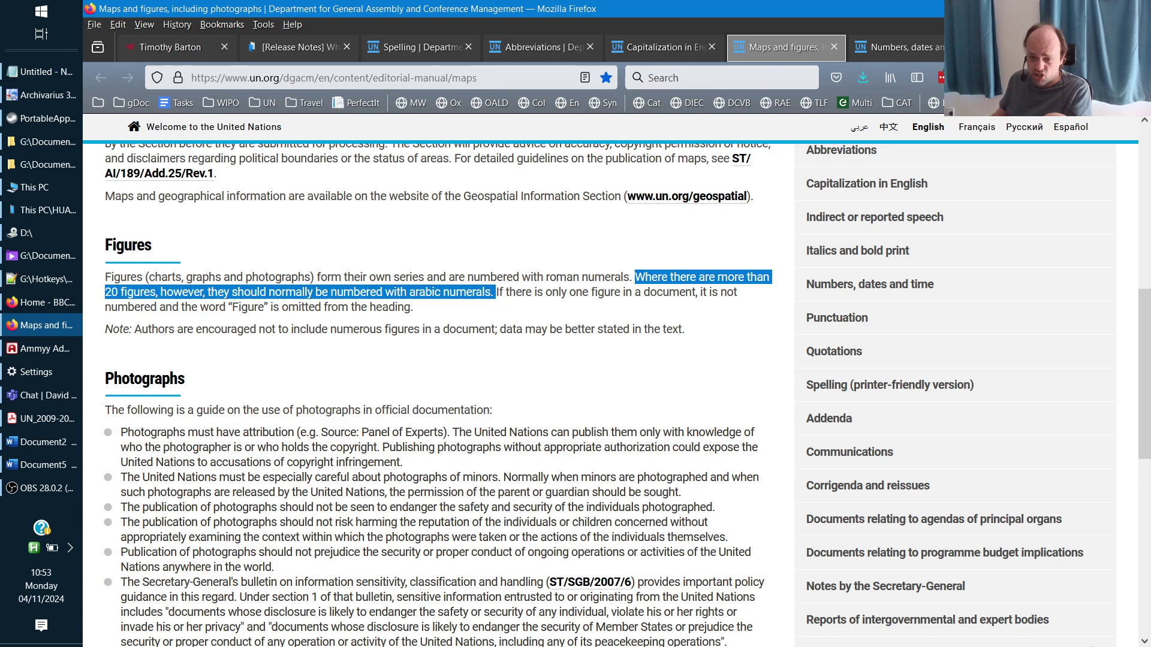
Switch back to Word and search the Always Find entries of the United Nations Style for "Macedonia"
key(alt+Tab)
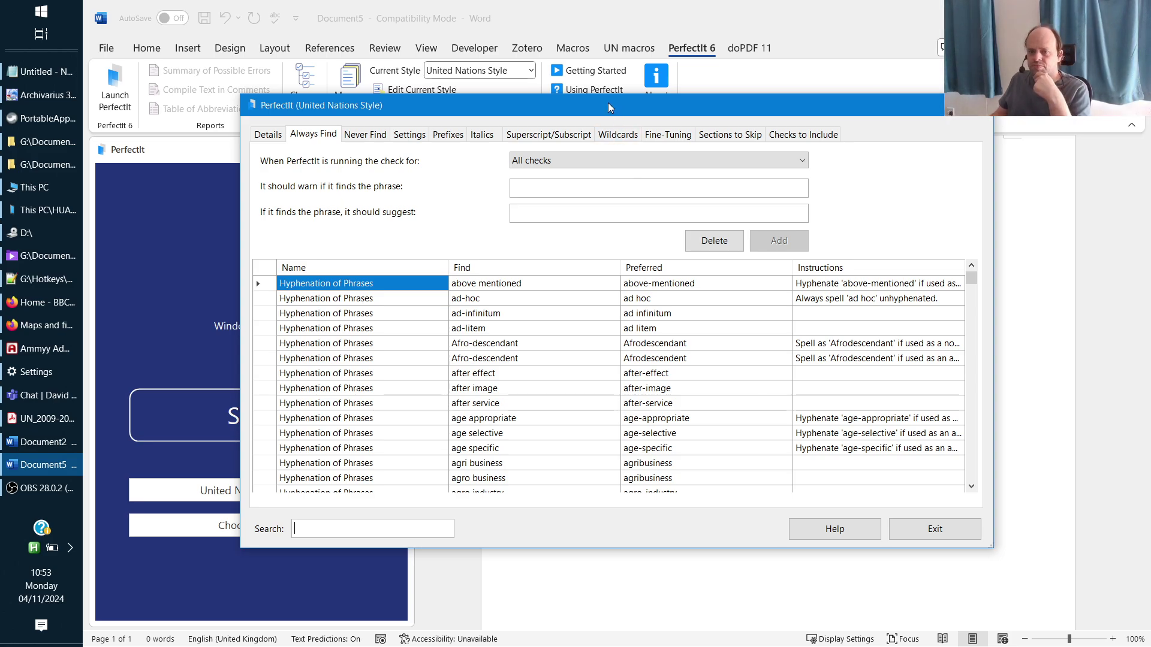
drag(609, 107, 562, 101)
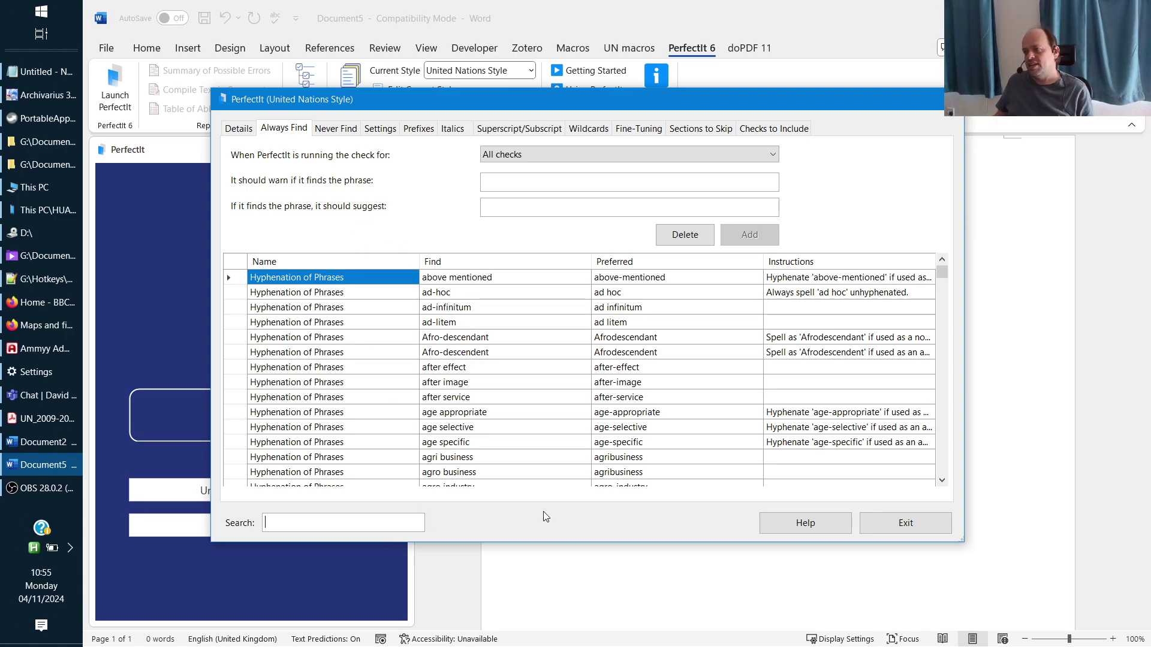
text(Mac)
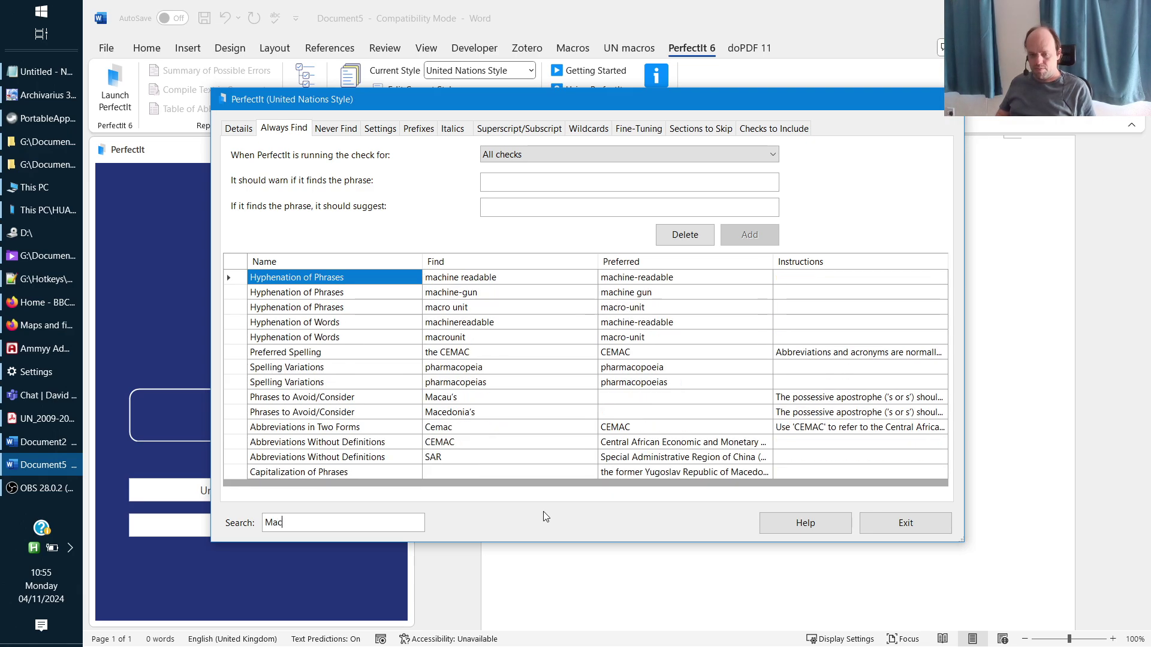
text(edonia)
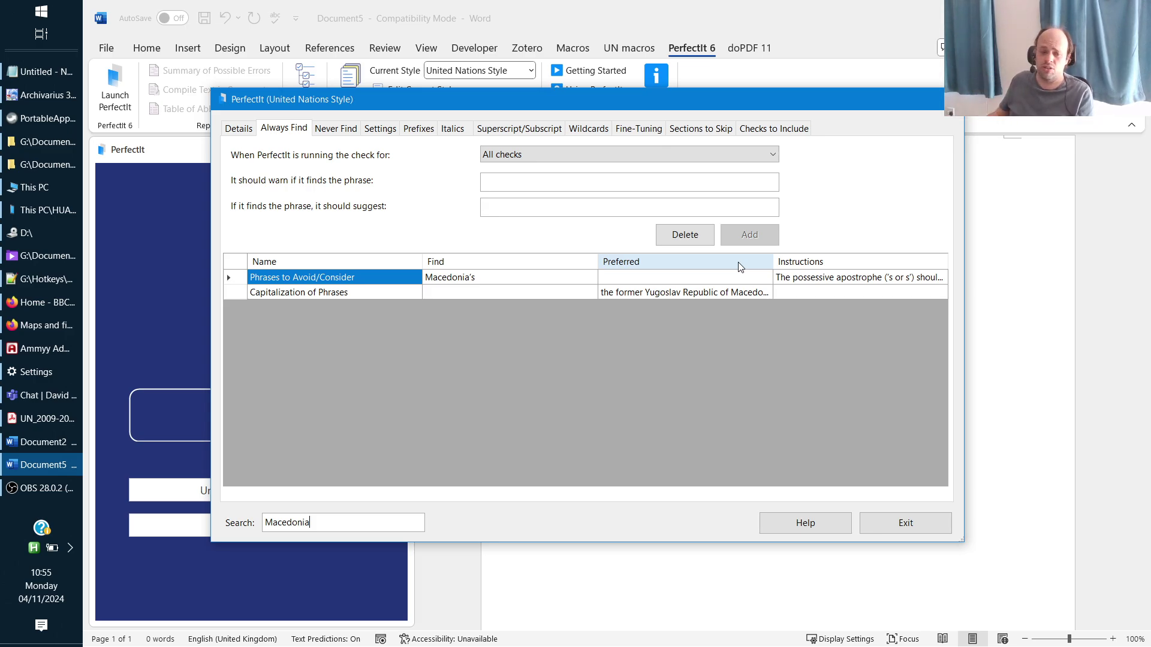
Replace the search term with "Czech" to check the country name's Always Find entries
key(ctrl+a)
text(Cze)
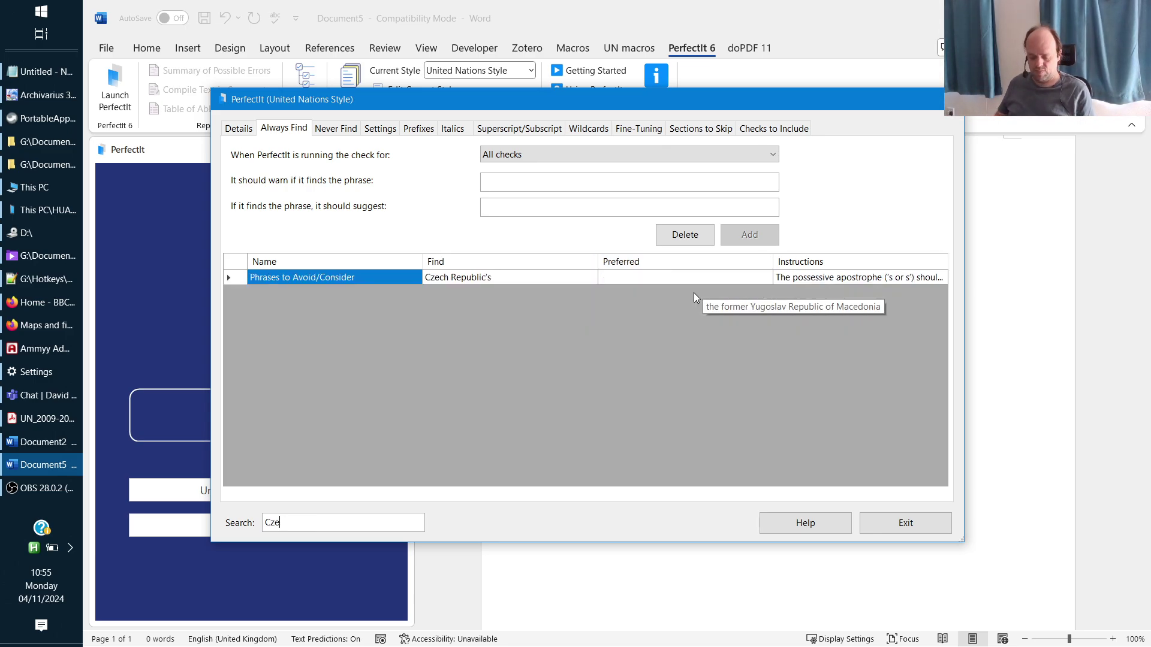
text(ch)
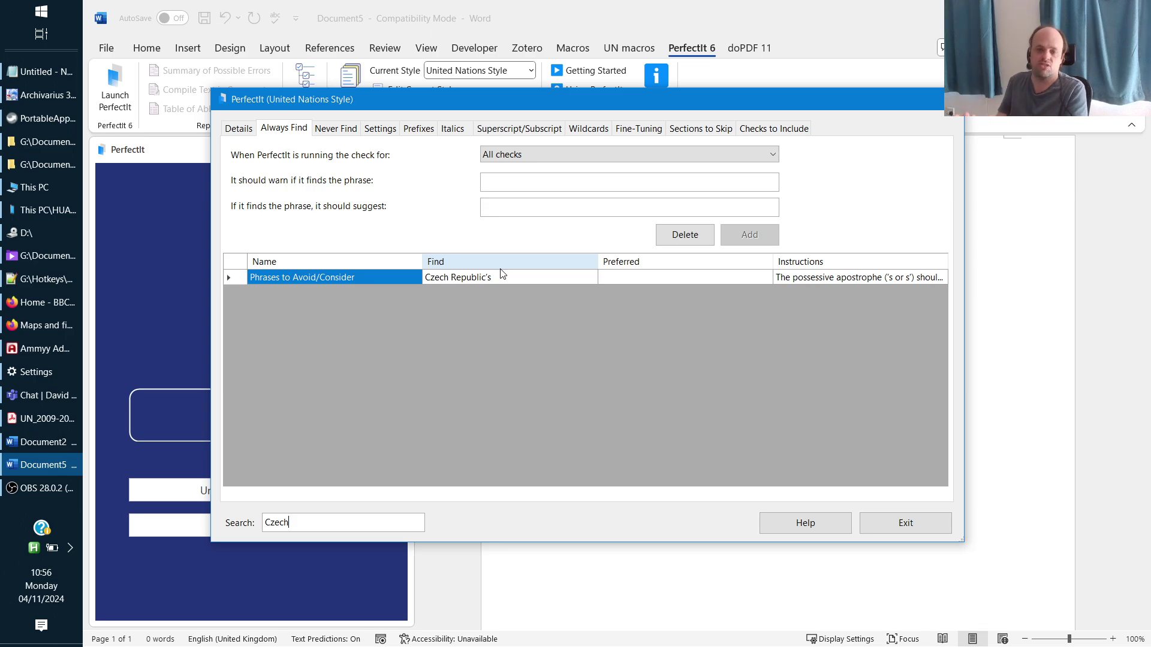
Search the Always Find entries for "Turkey" and highlight the search term
key(ctrl+a)
text(Turkey)
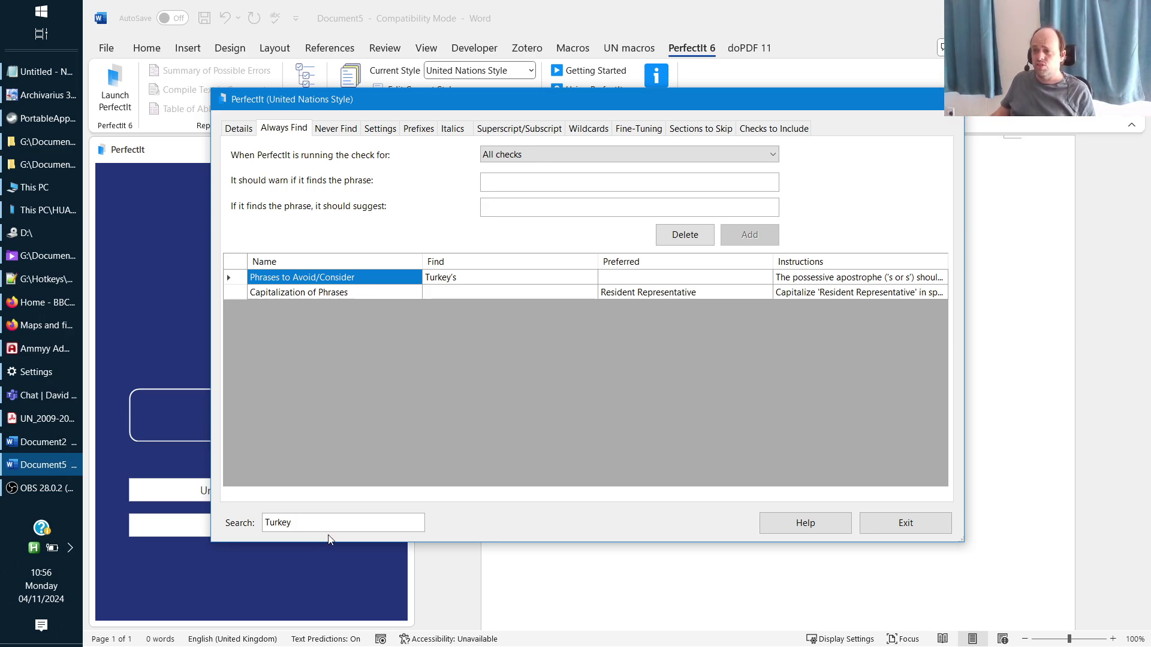
drag(324, 519, 265, 522)
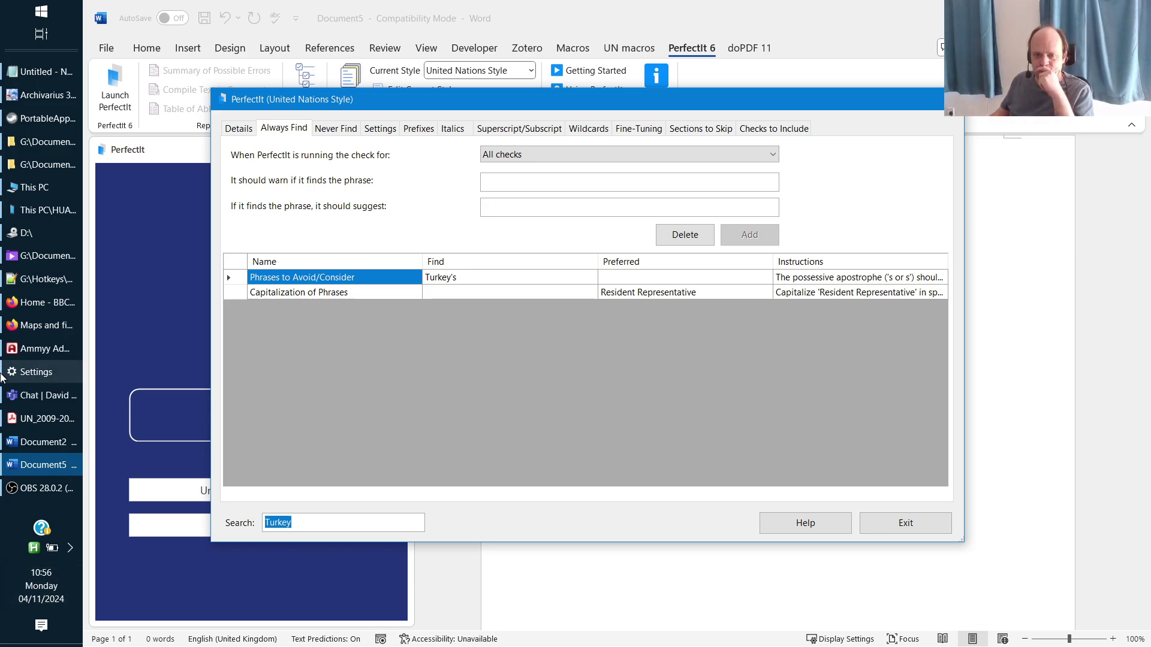
mouse_move(2, 366)
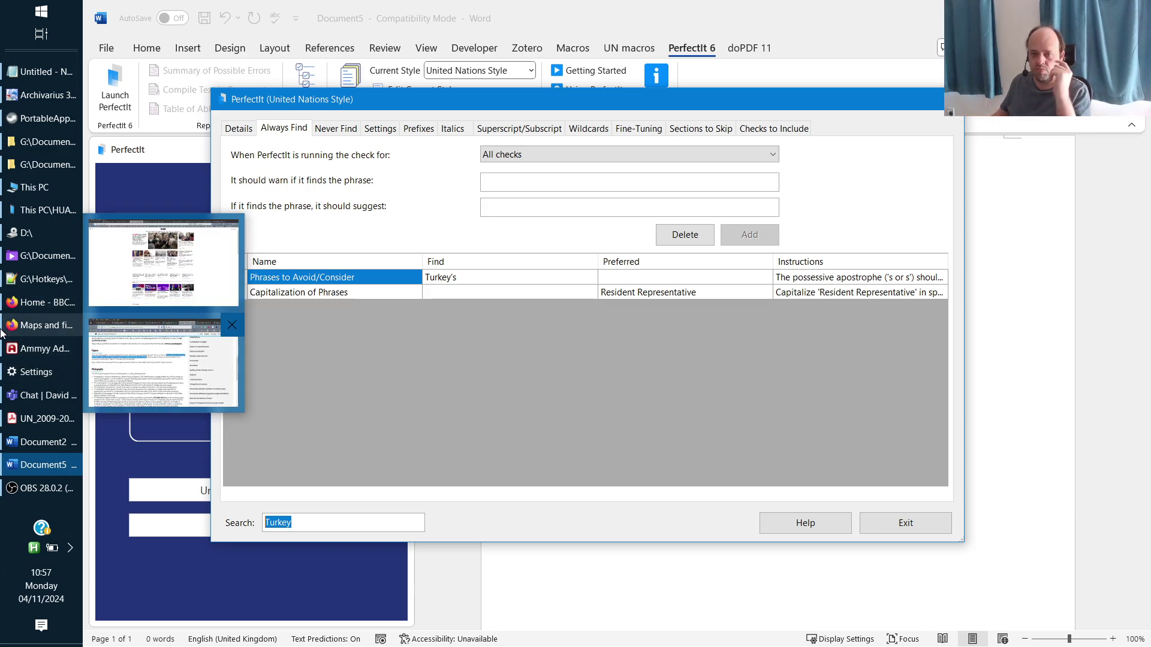
Select the numeric date entry among the wildcard rules and draft "7-8 September" as its search phrase without adding it
click(588, 129)
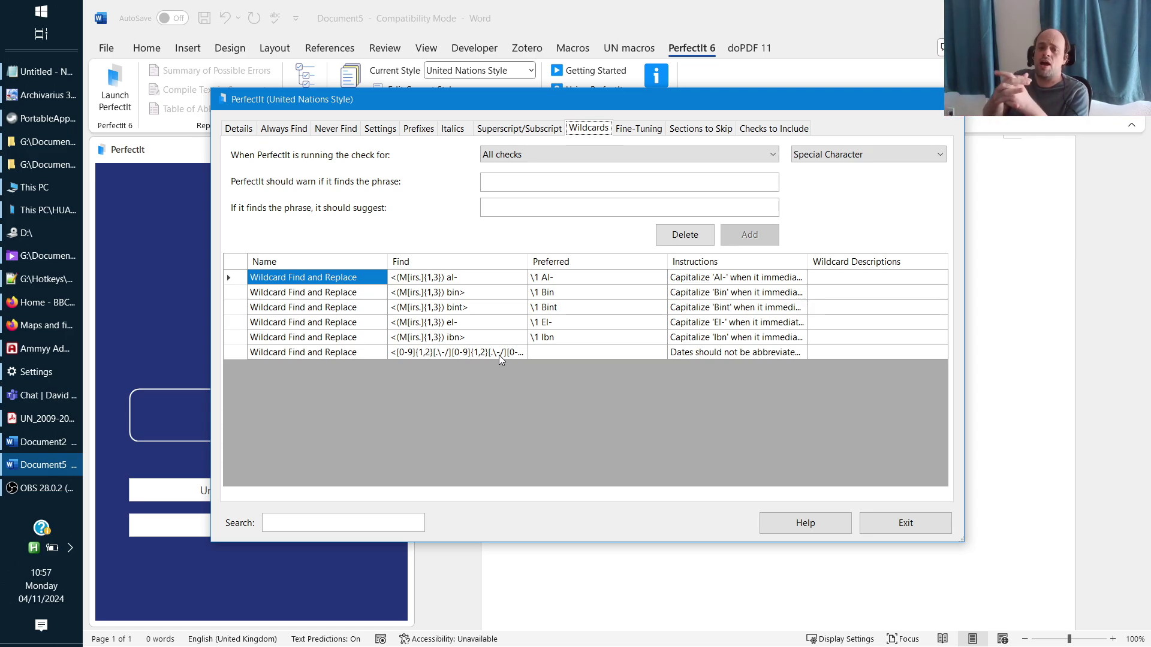
click(231, 353)
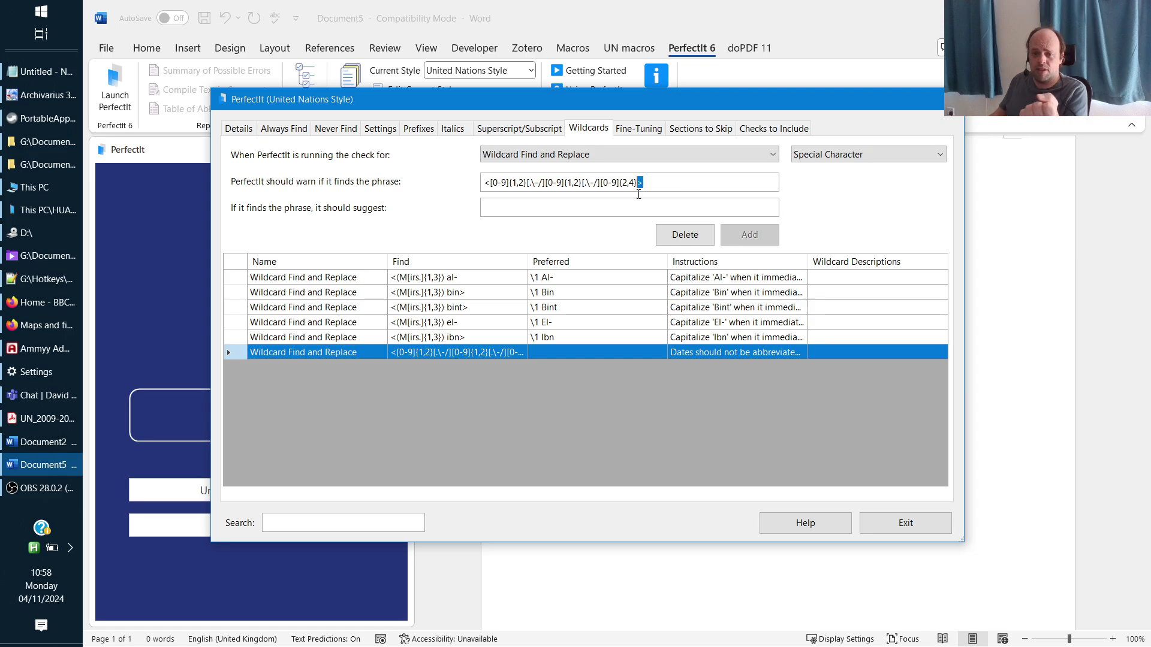
drag(640, 183, 417, 182)
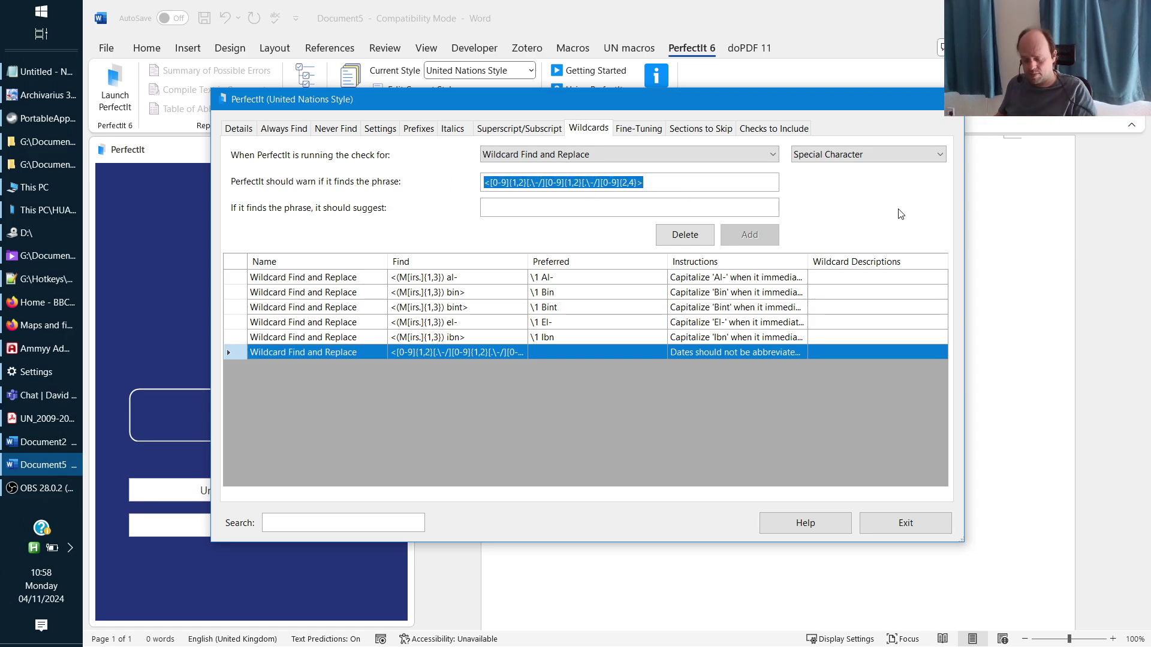
text(7)
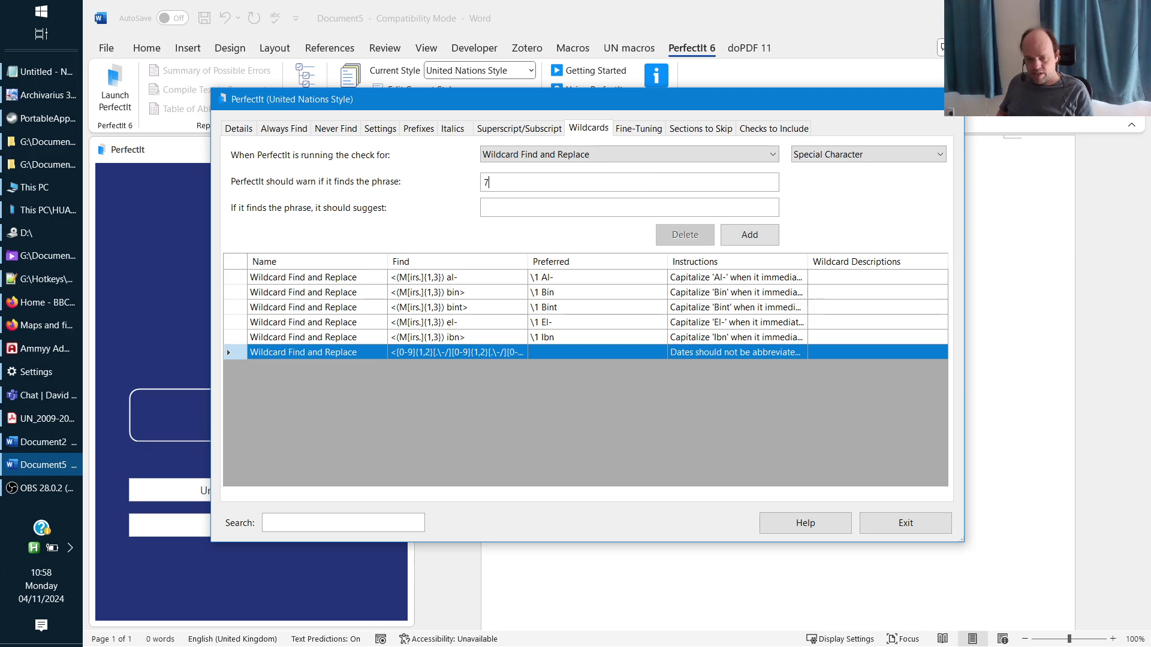
text(-8 S)
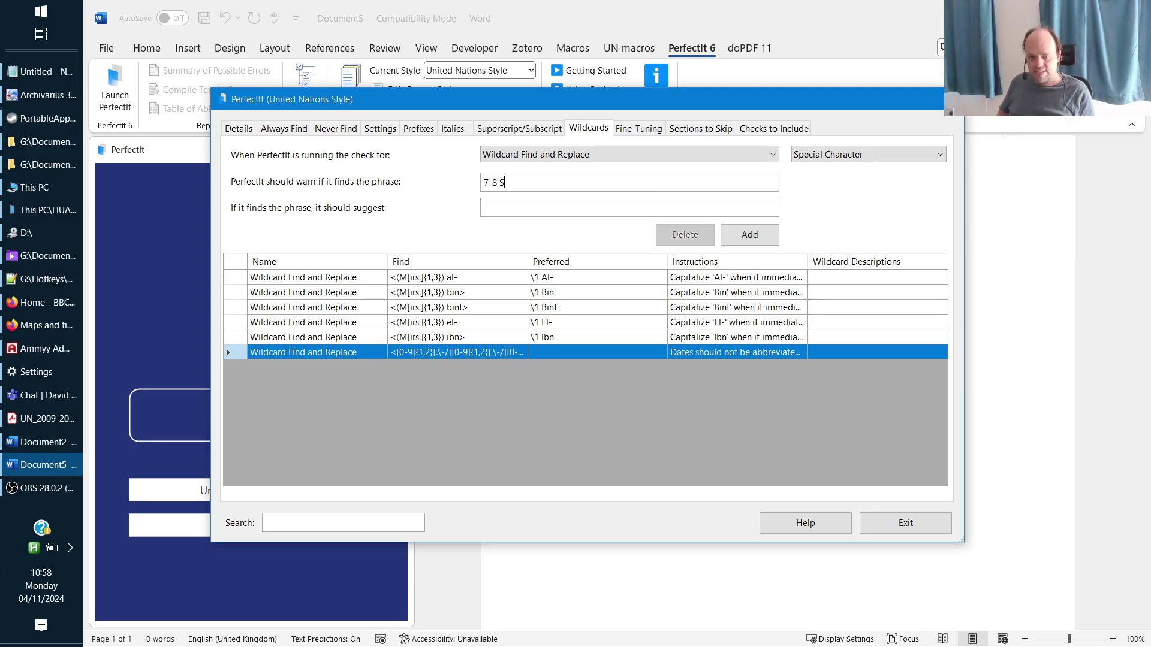
text(eptember)
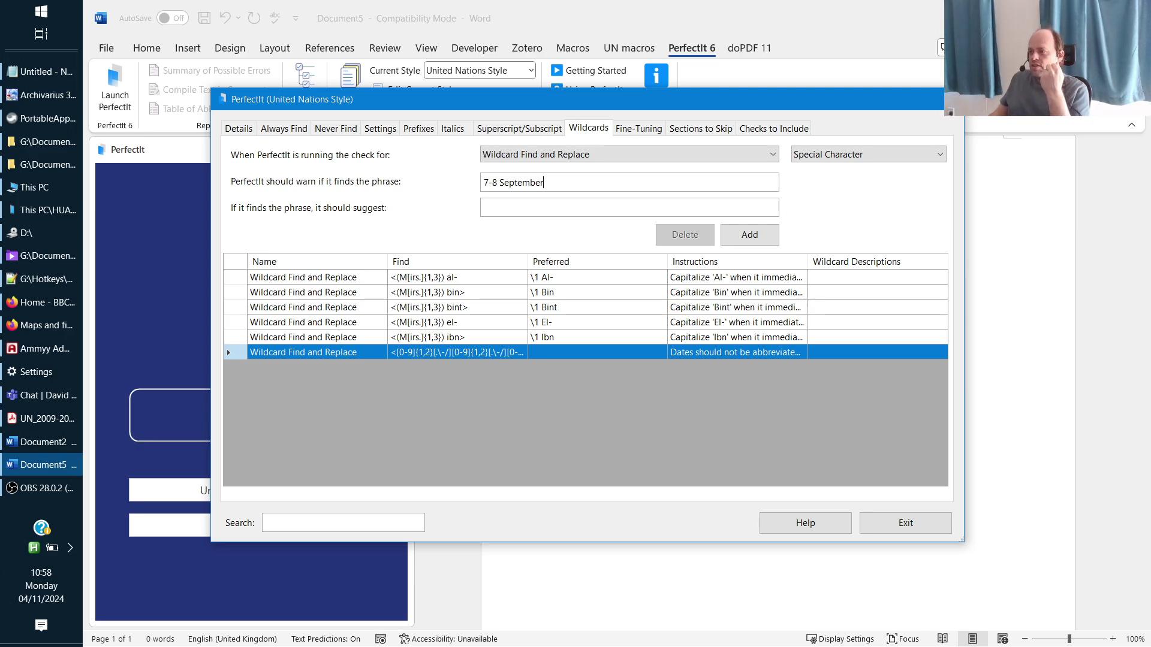
Return to the Always Find entries and search for "United Nations Sust"
click(290, 127)
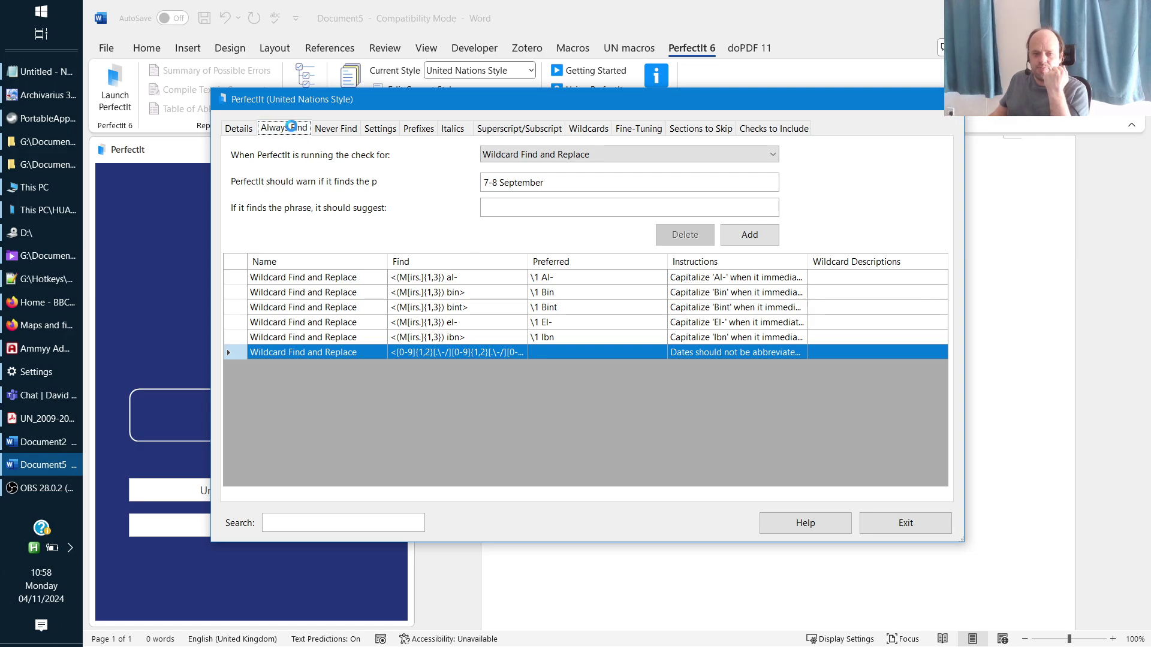
click(364, 521)
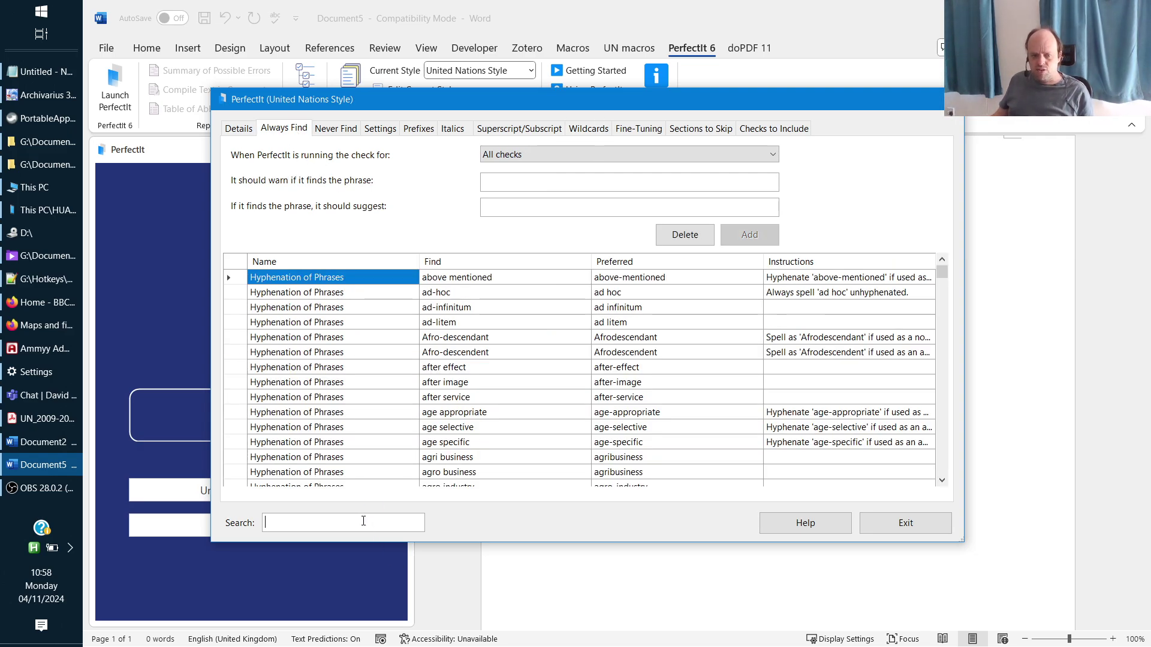
text(Unite)
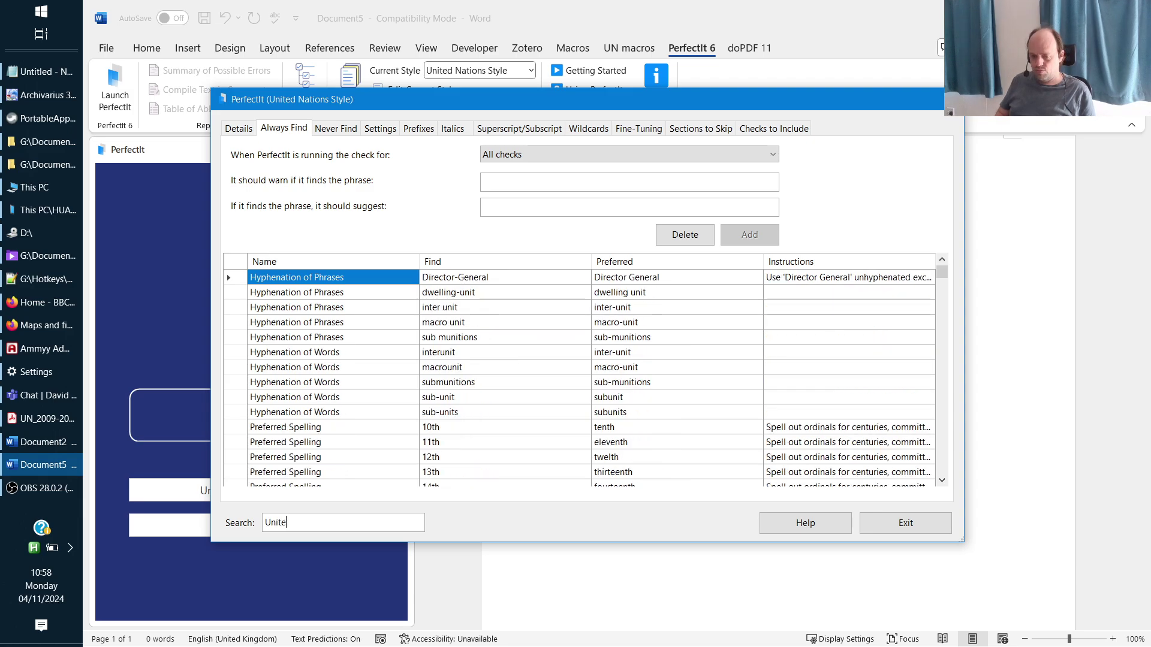
text(d Nations Sust)
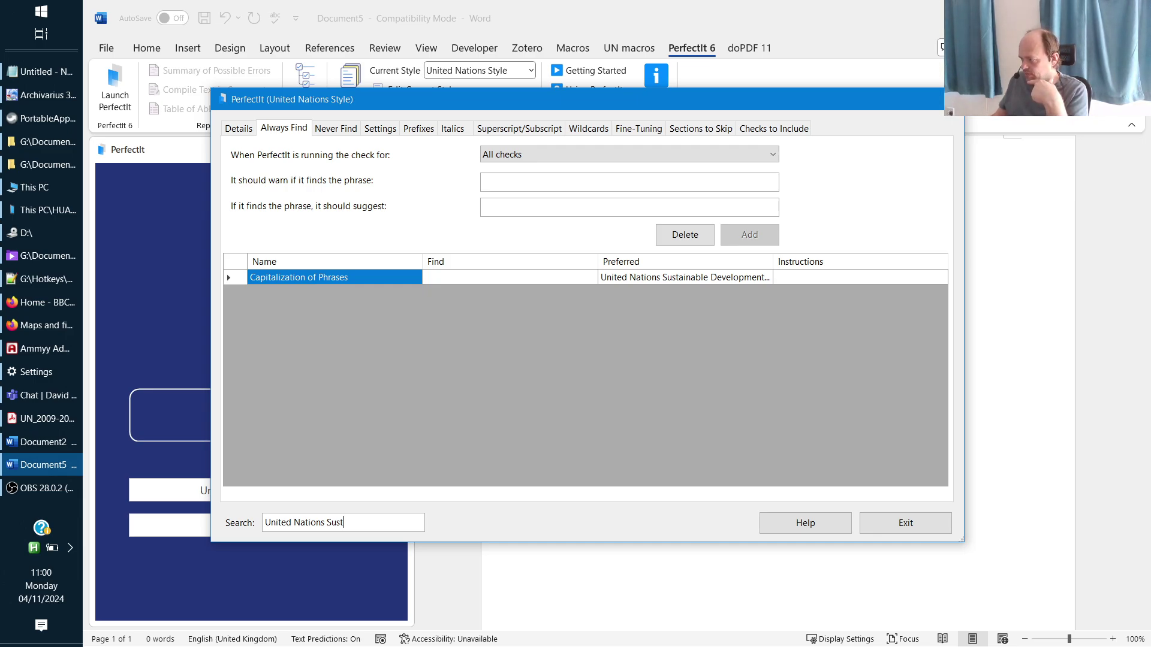
click(513, 102)
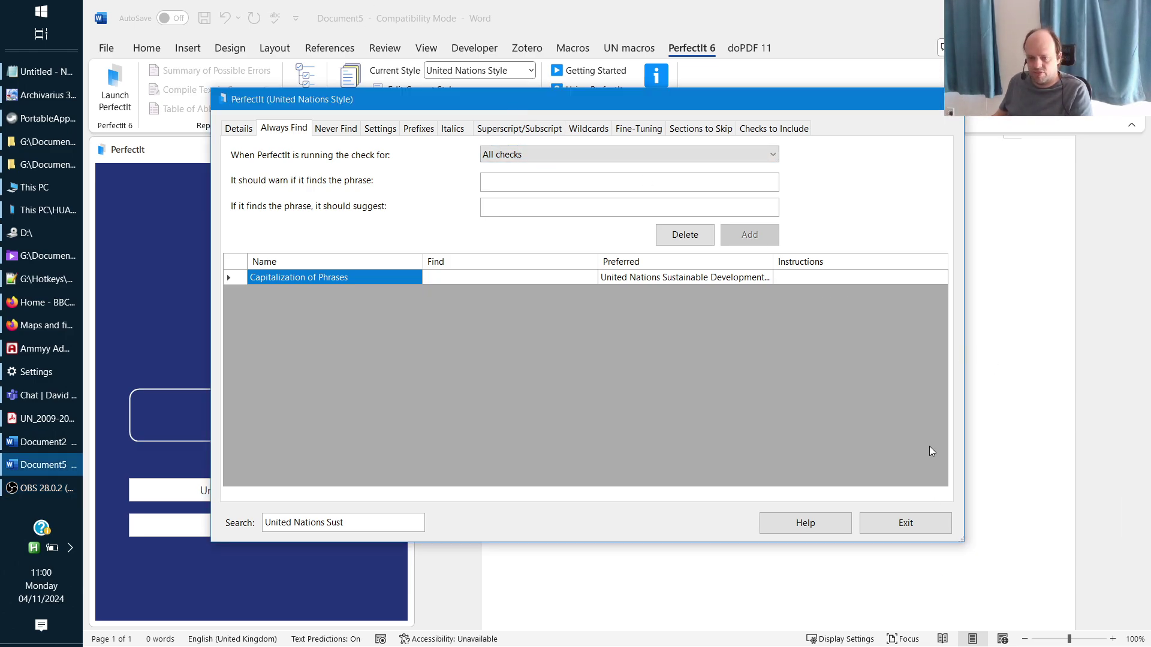
Close the style editor and choose the Comb_UN_ECA_UN-feedback_2024 style sheet as the current one when managing styles
click(921, 526)
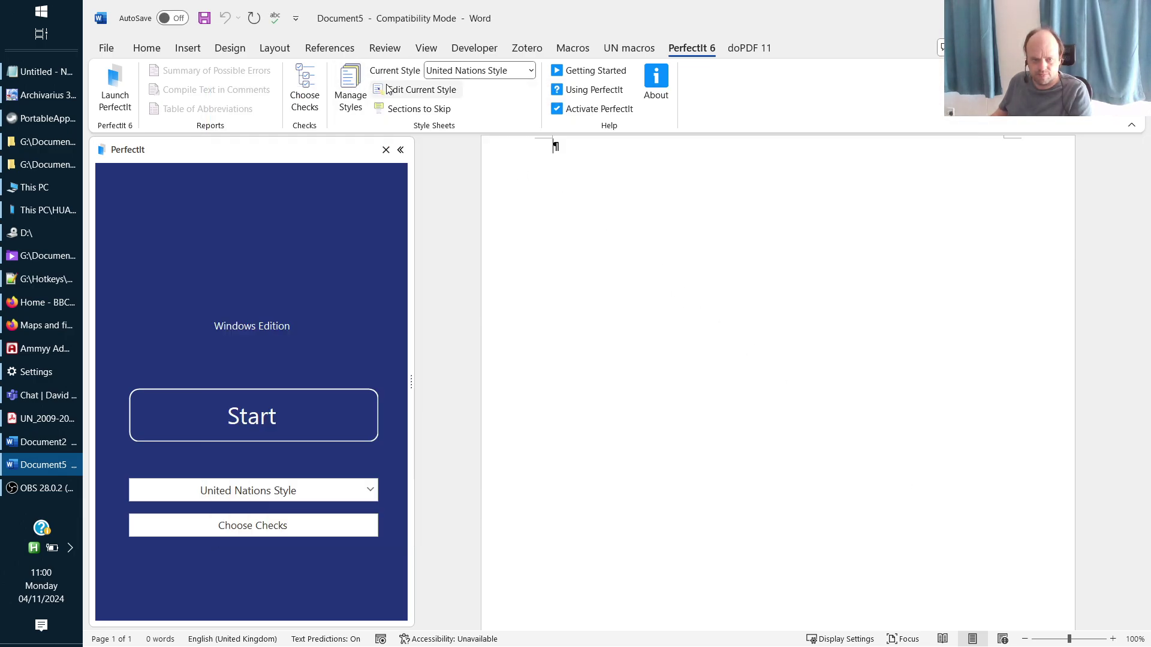
click(349, 87)
click(718, 277)
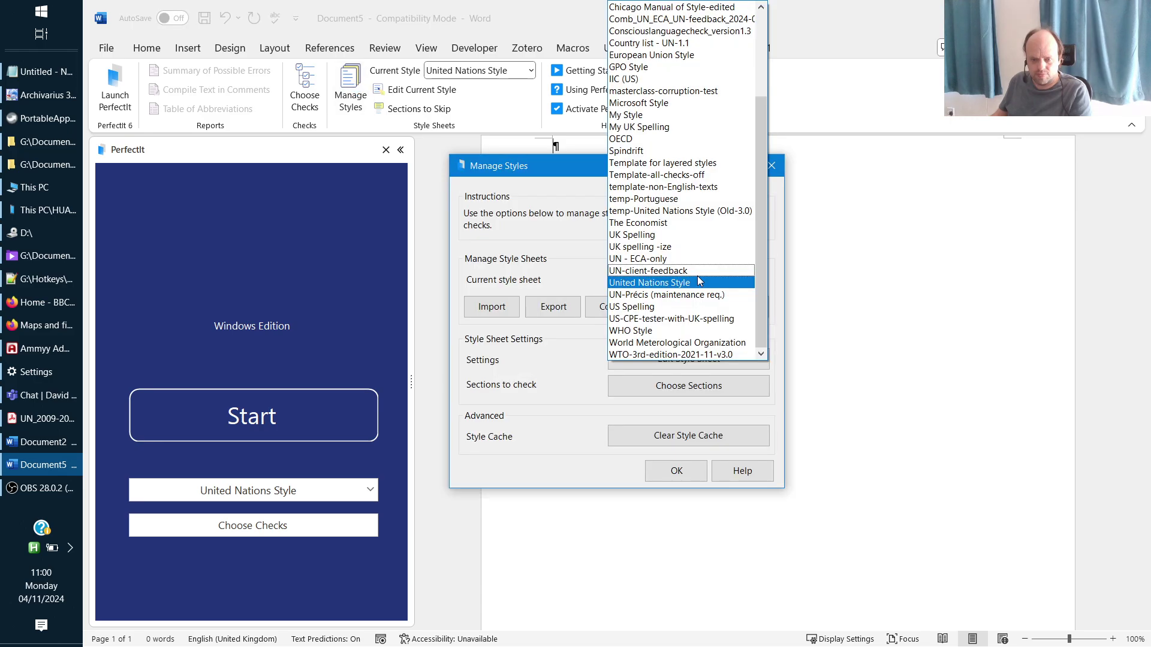
click(698, 25)
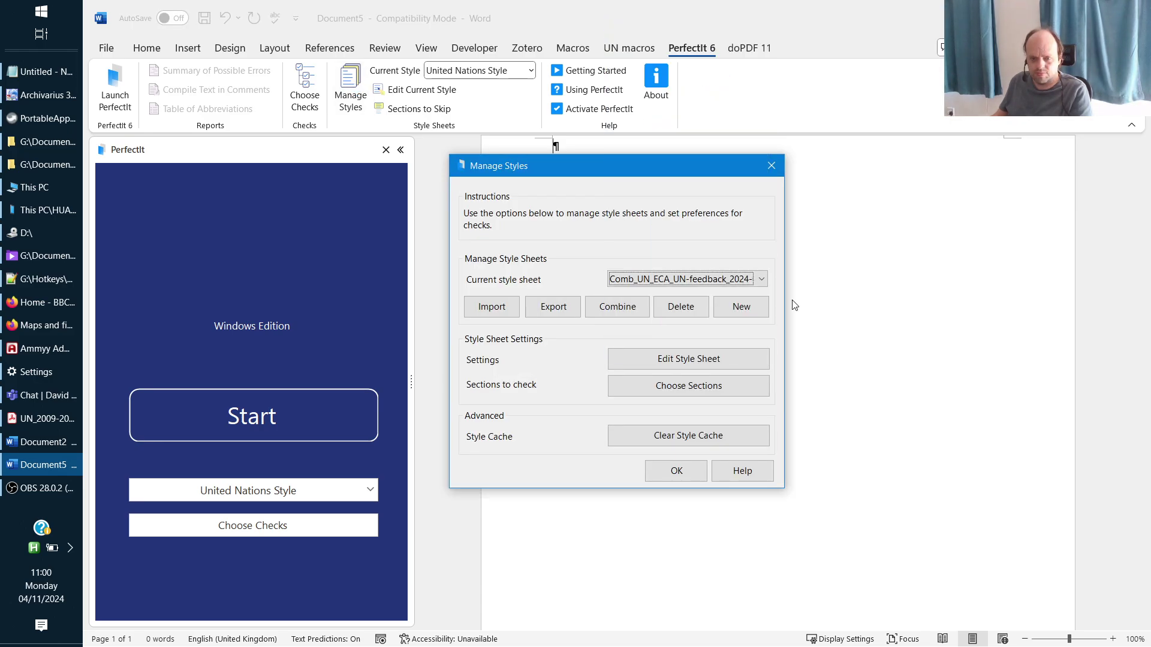
Open the Comb_UN_ECA_UN-feedback_2024-02-07 style sheet for editing and search its wildcard rules for "Miss>"
click(737, 361)
click(608, 136)
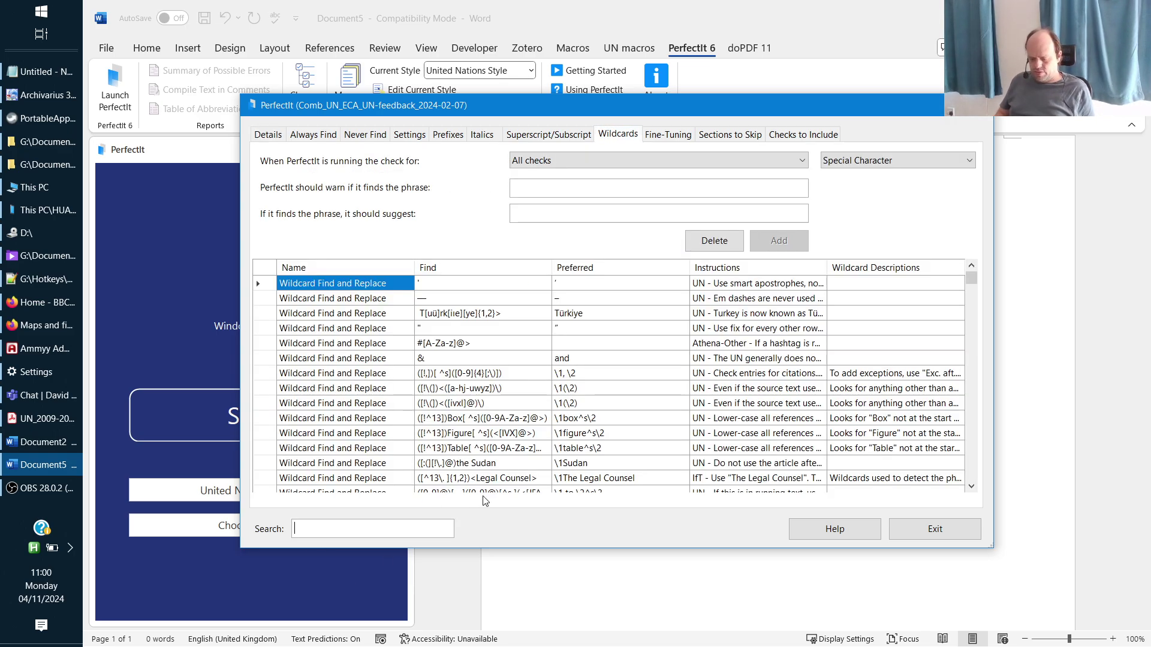
text(Miss)
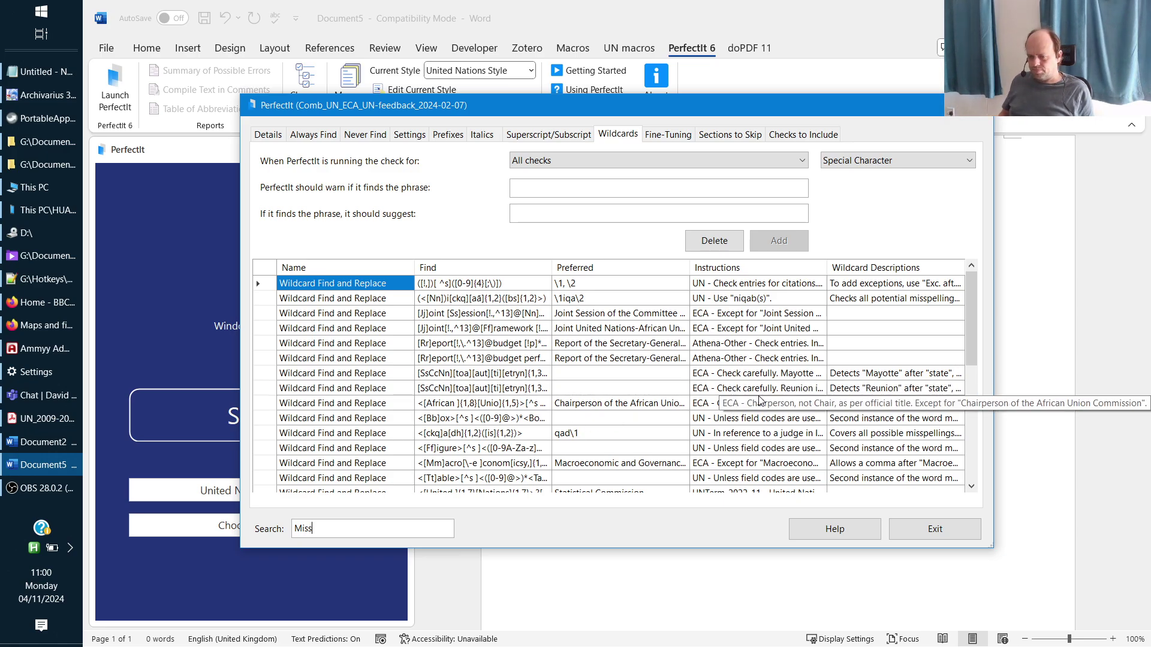
text(>)
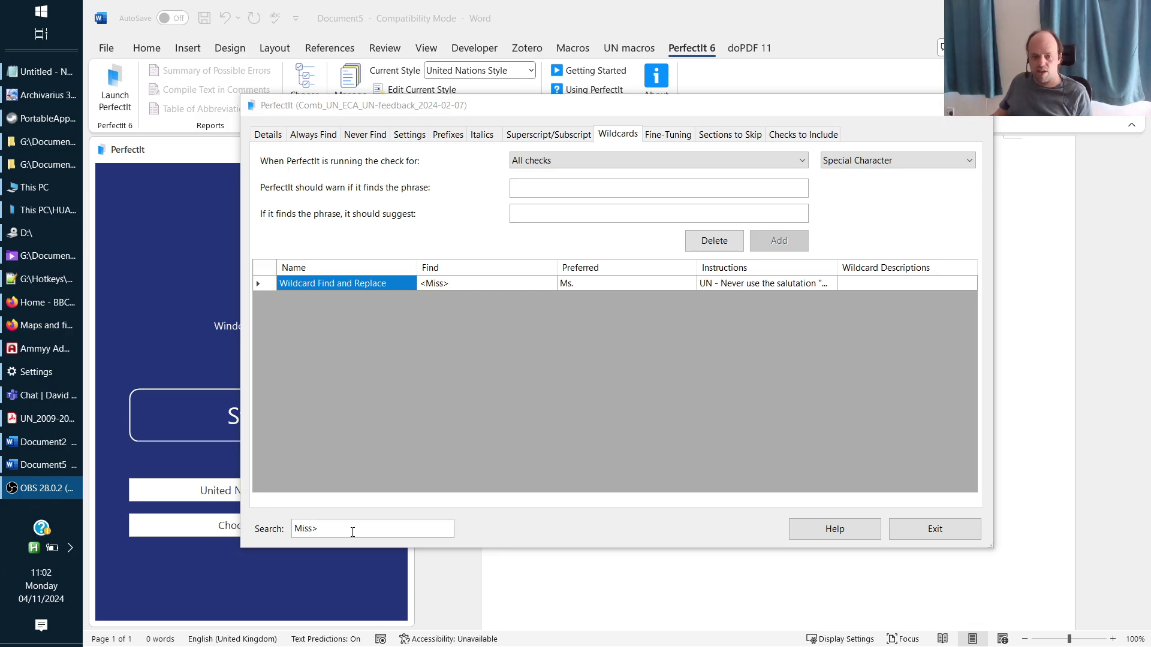
Search the wildcard rules for "Sustainable Development Coop"
click(43, 464)
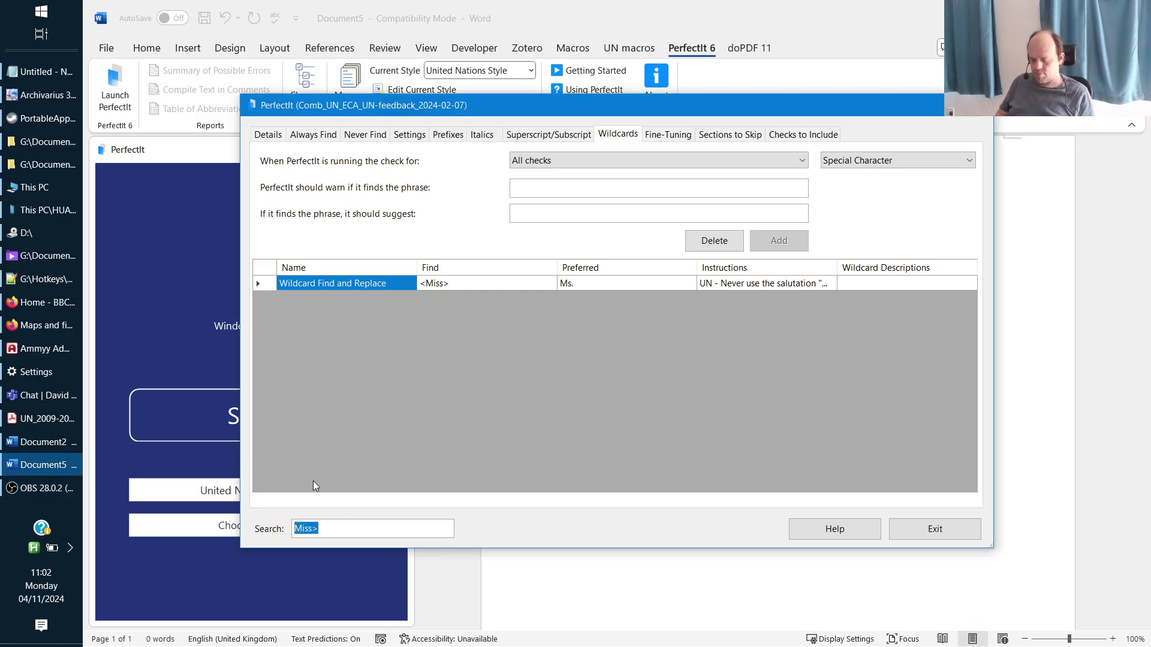
text(Sustainable )
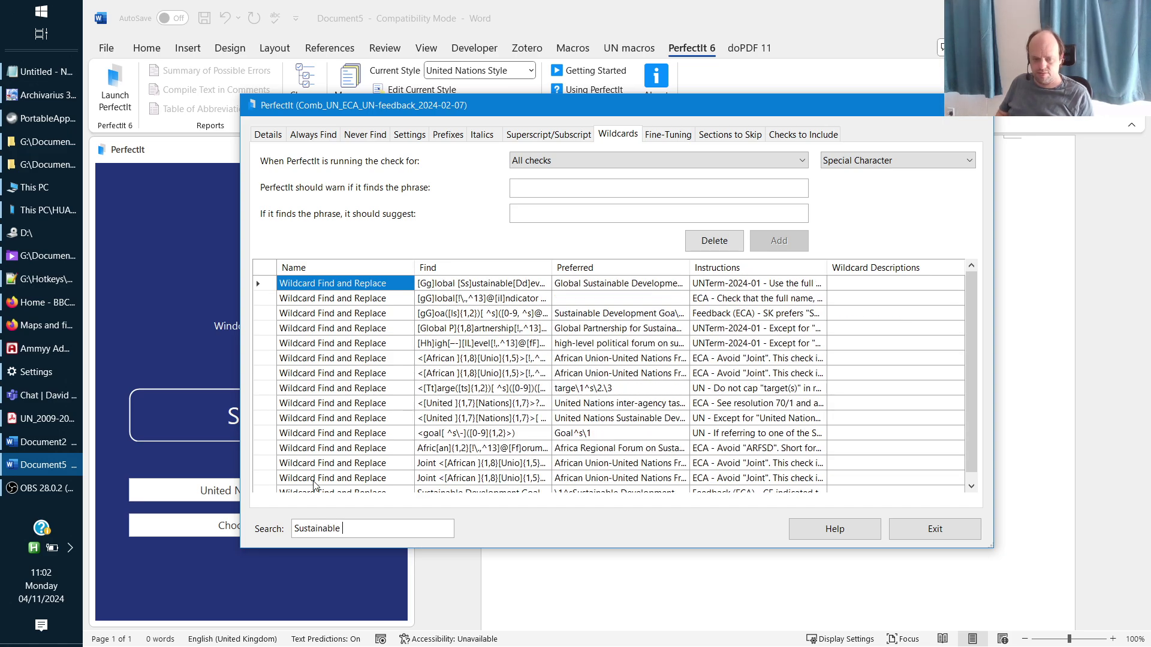
text(Development)
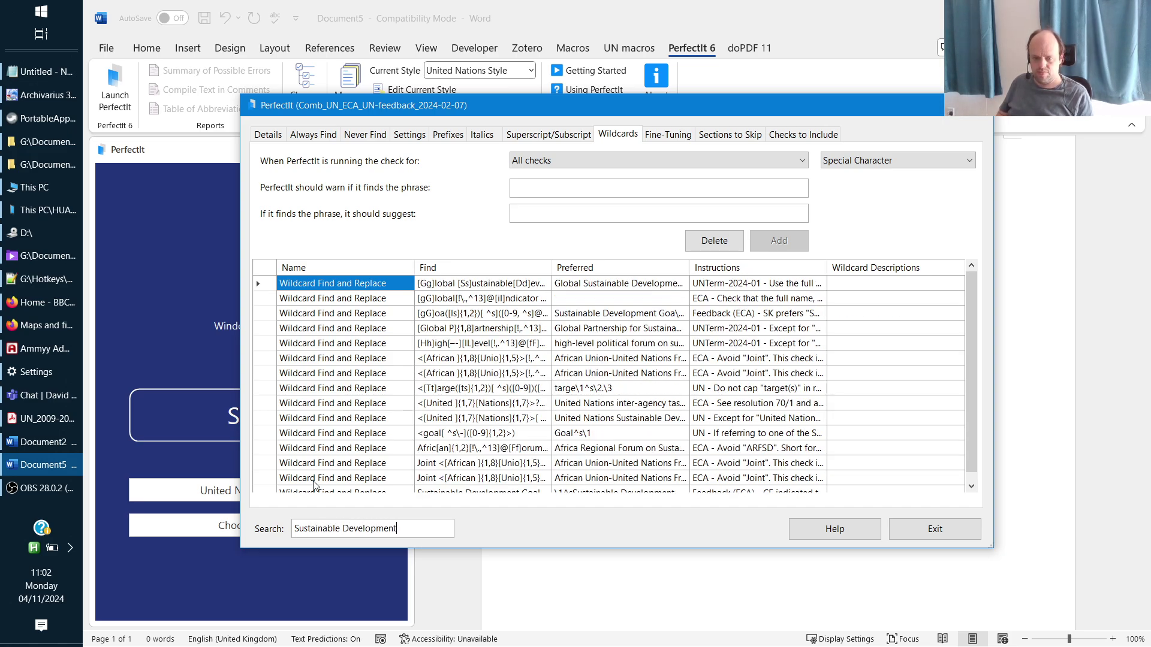
text( Coop)
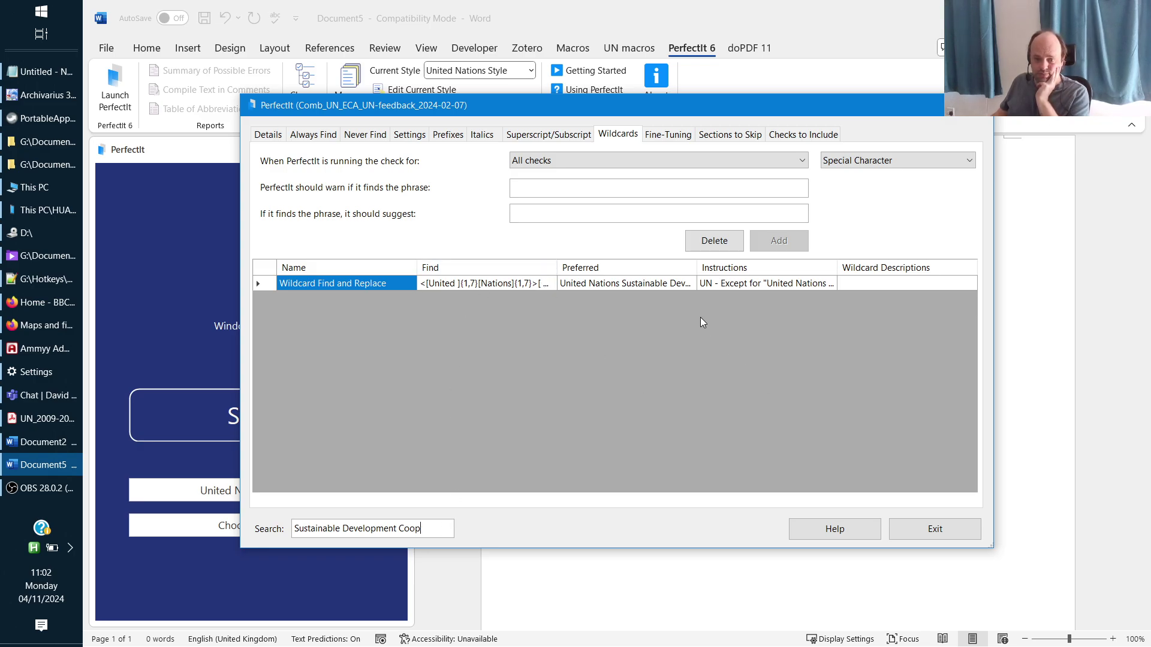
Search the wildcard rules for "table^s" and select the rule that lower-cases references to tables
drag(426, 528, 293, 528)
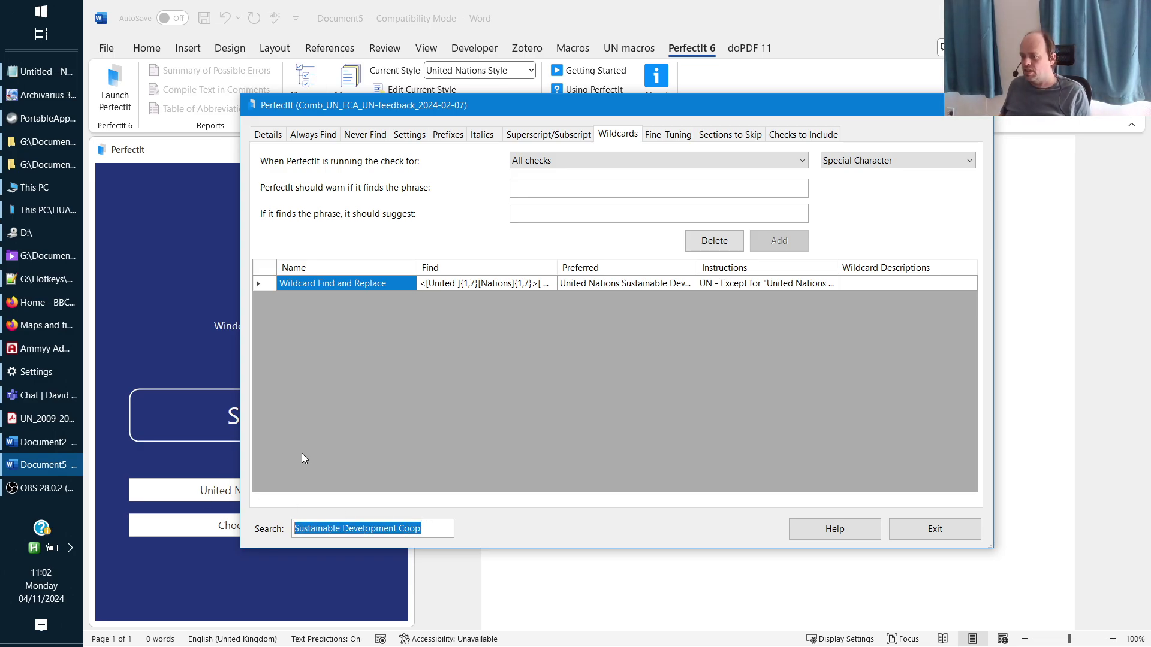
key(BackSpace)
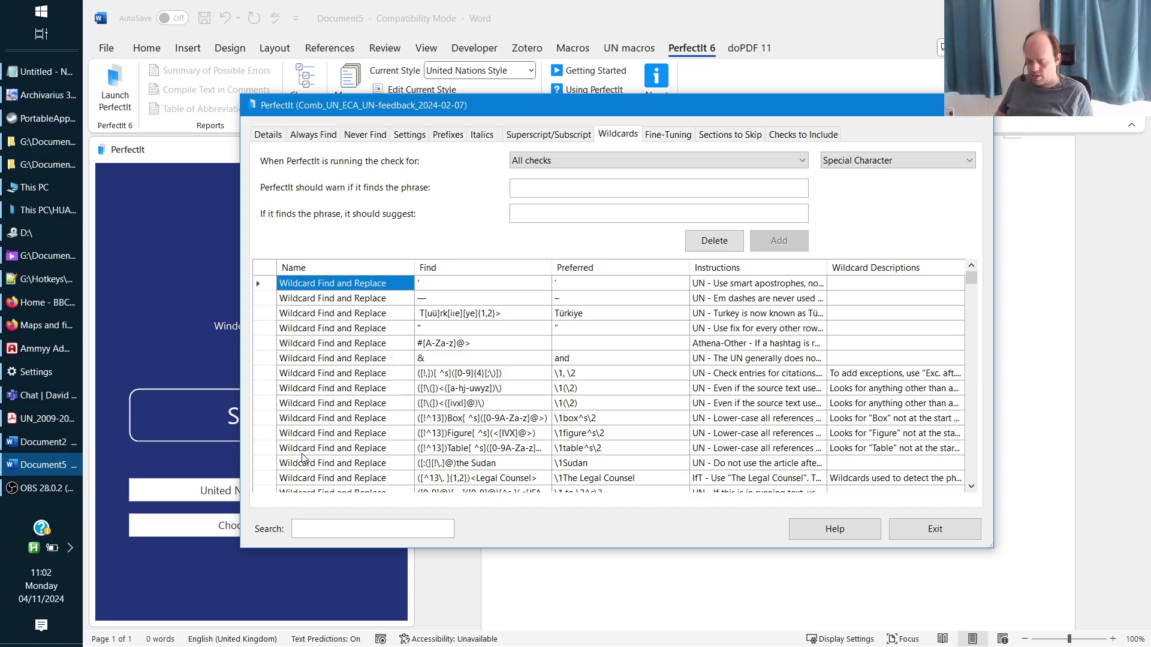
text(Table)
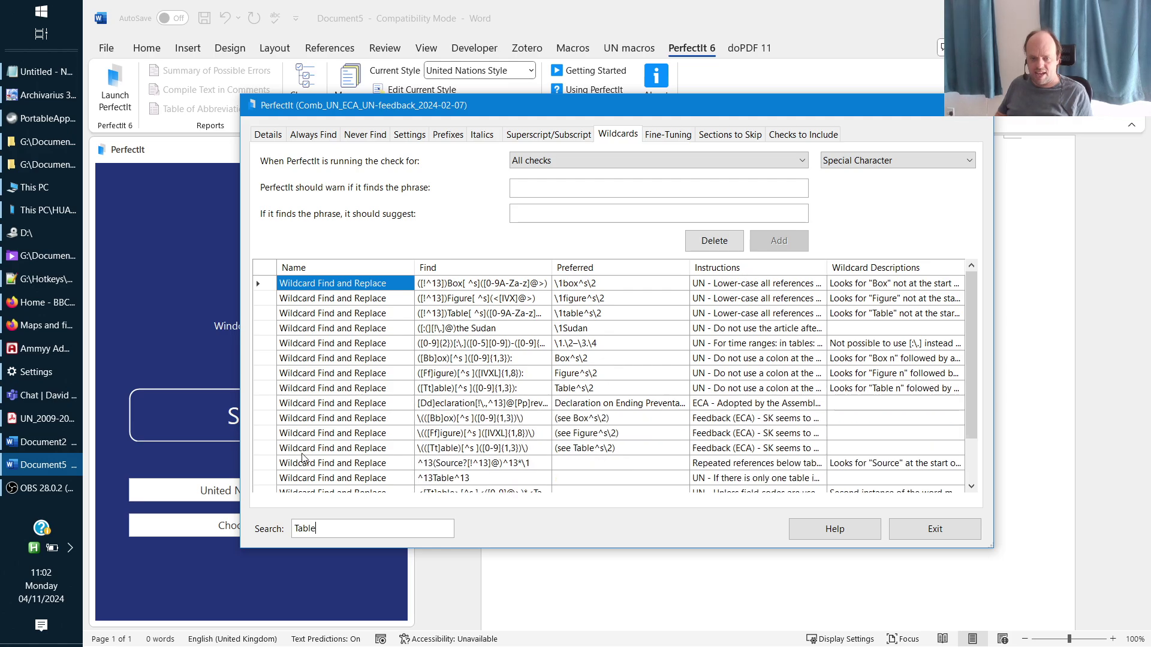
click(282, 315)
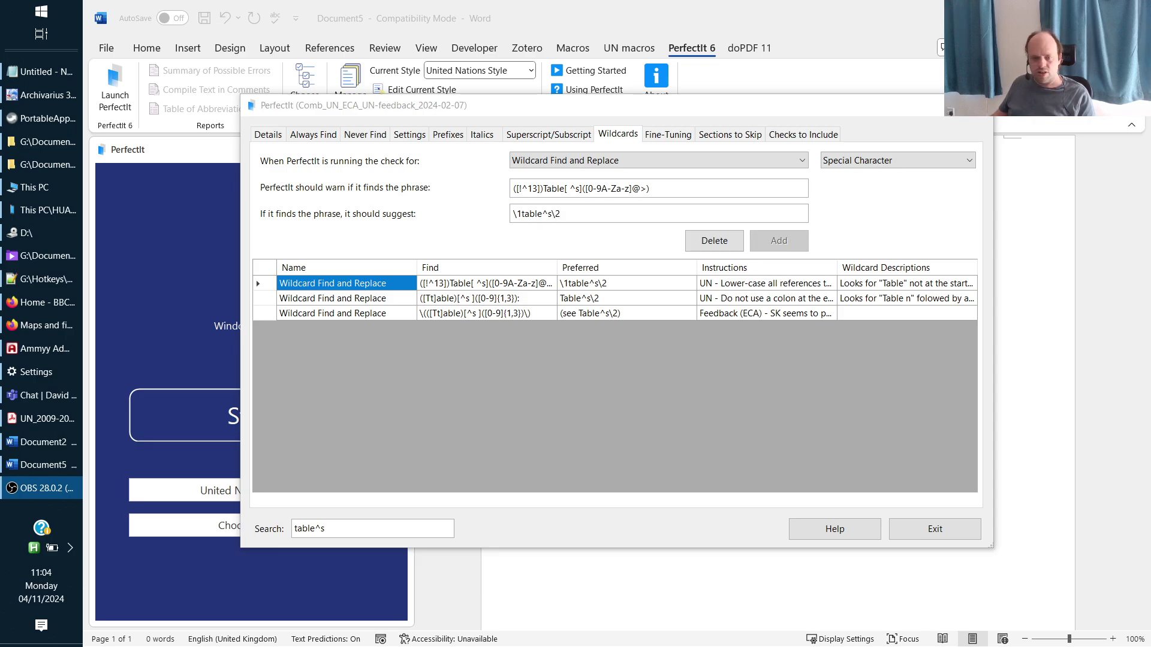
click(266, 285)
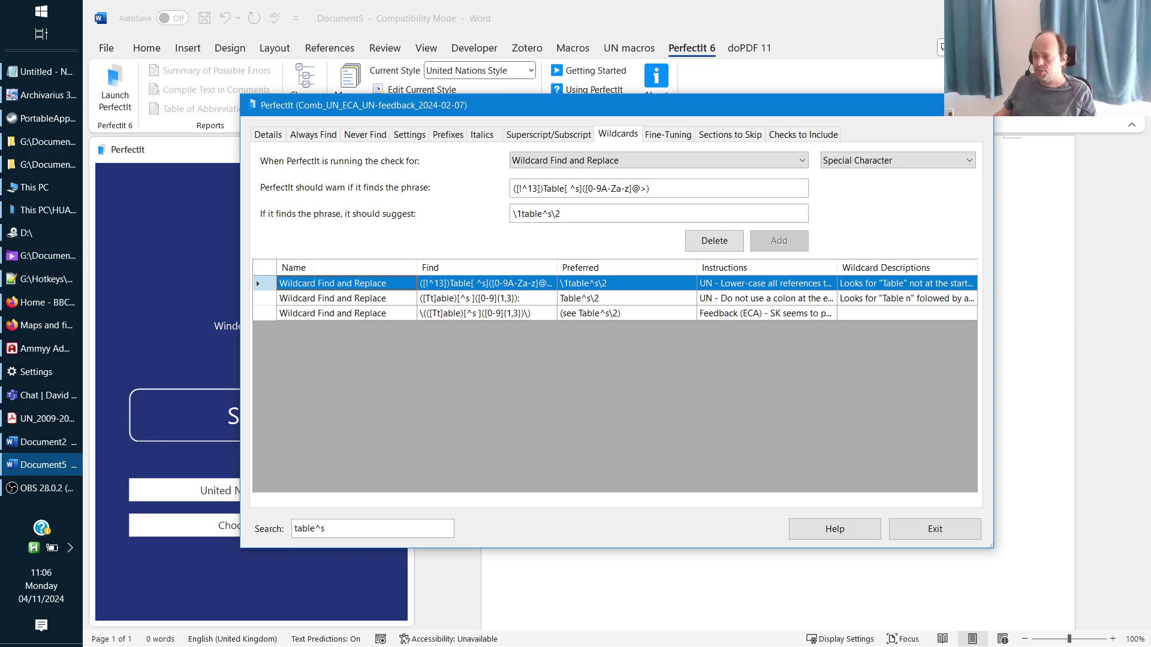
key(alt+Tab)
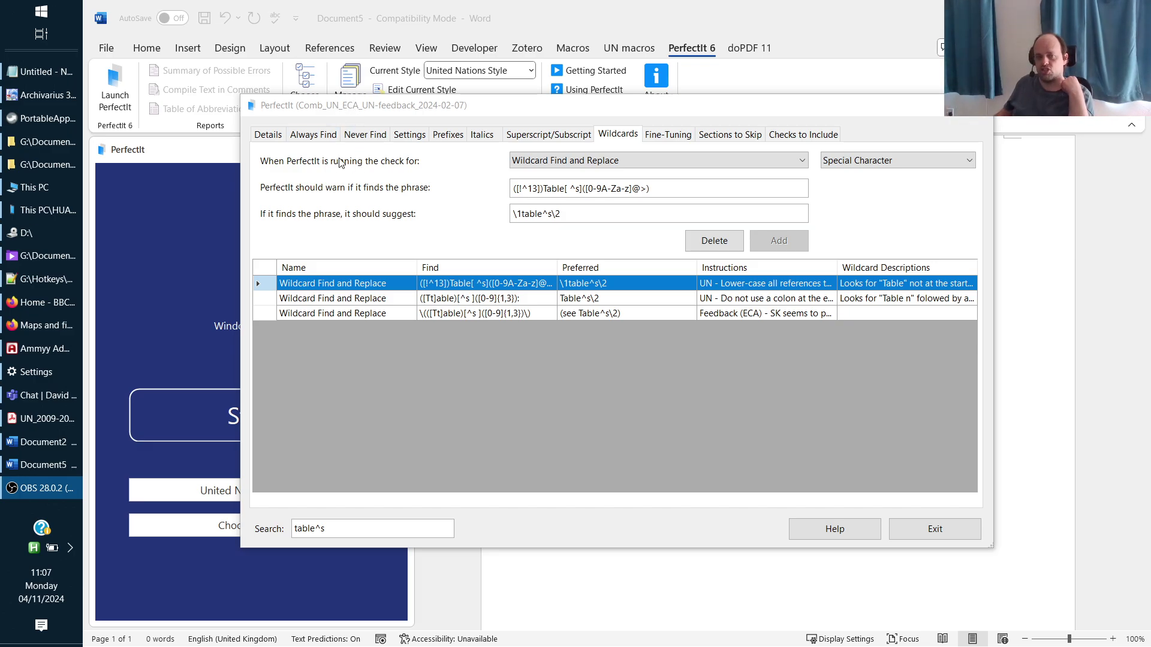
Set the Always Find entries to the Hyphenation of Phrases check and search them for "and the"
click(313, 135)
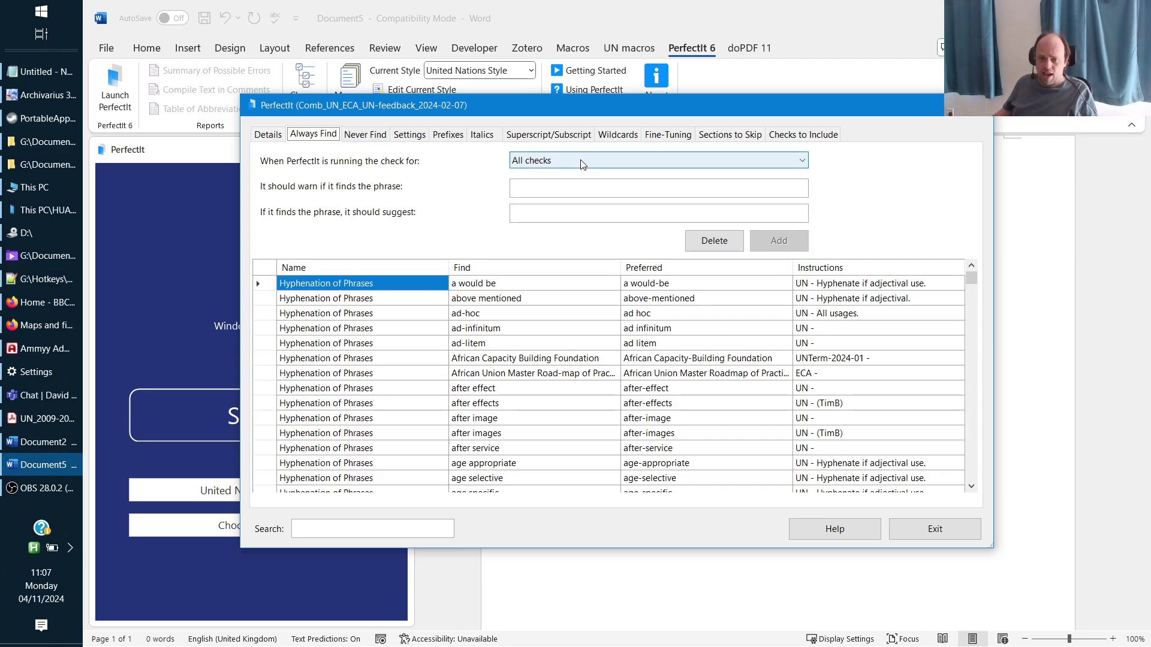
click(578, 163)
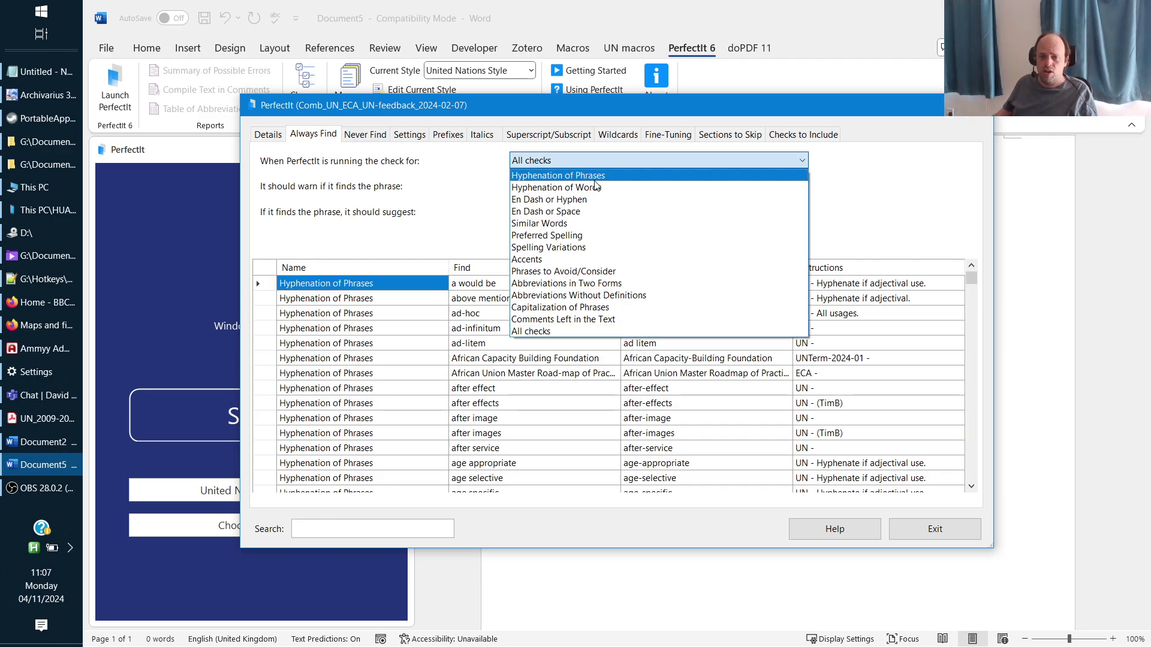
click(593, 176)
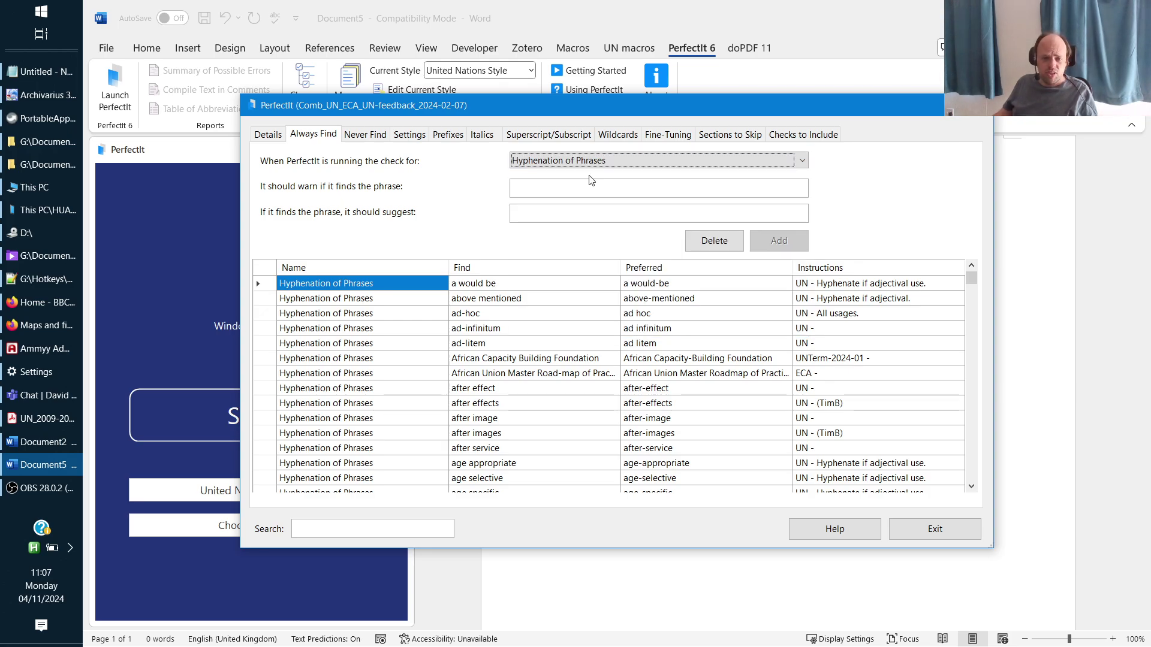
click(344, 525)
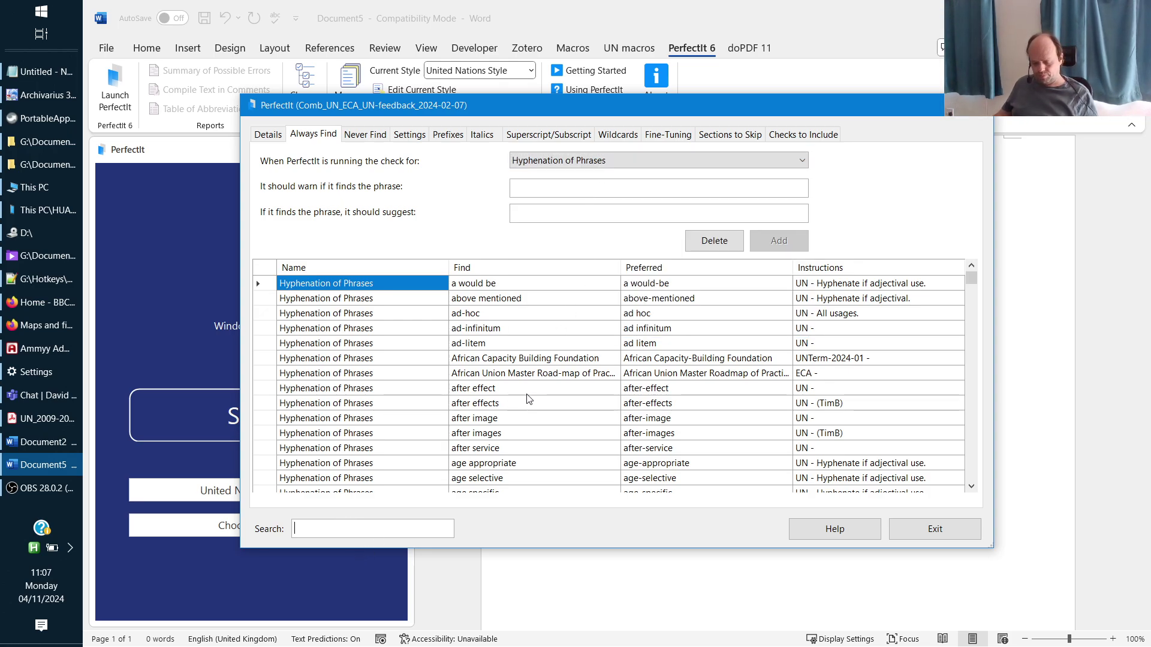
text(and)
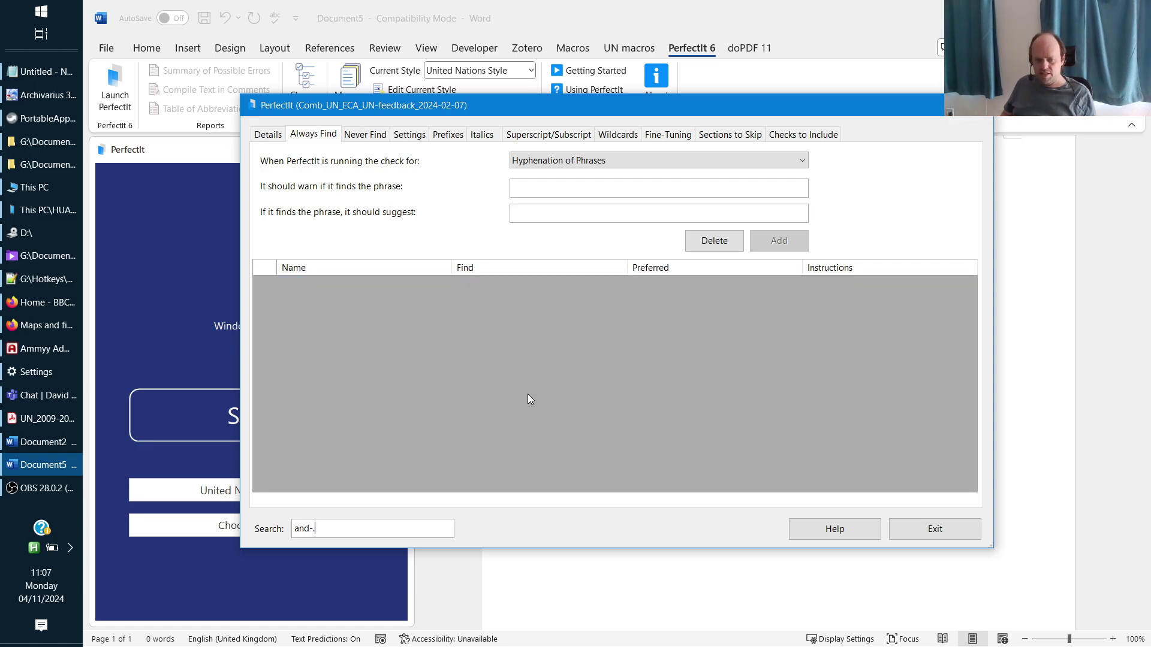
text( the)
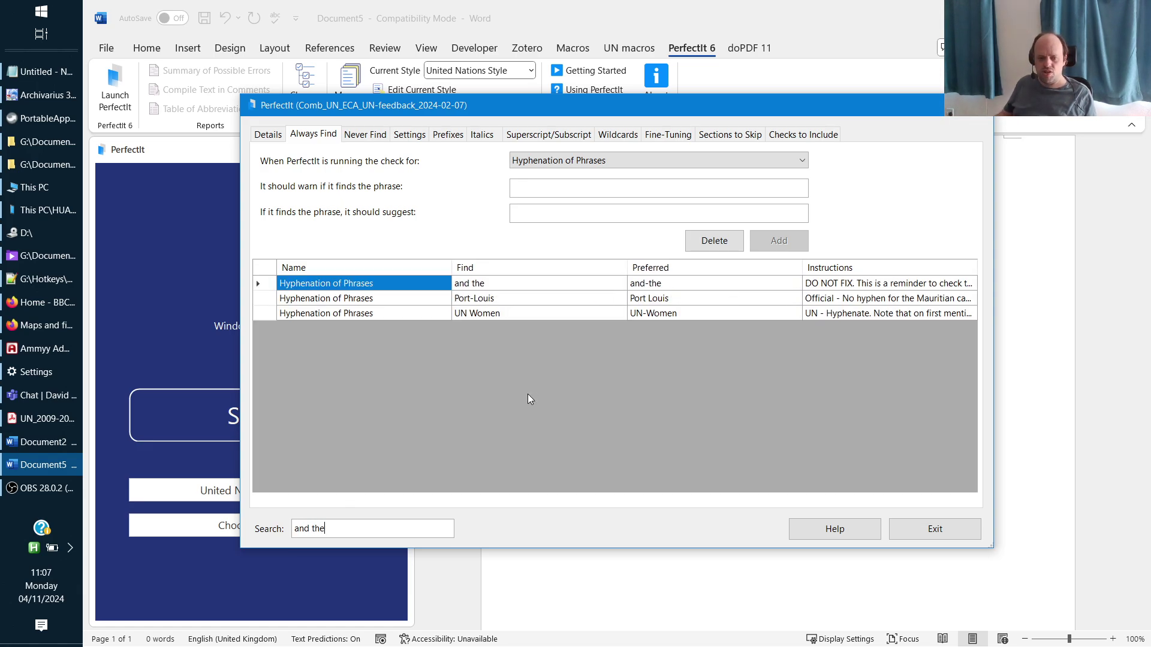
Select the "and the" entry and highlight its suggested phrase followed by its search phrase
click(263, 284)
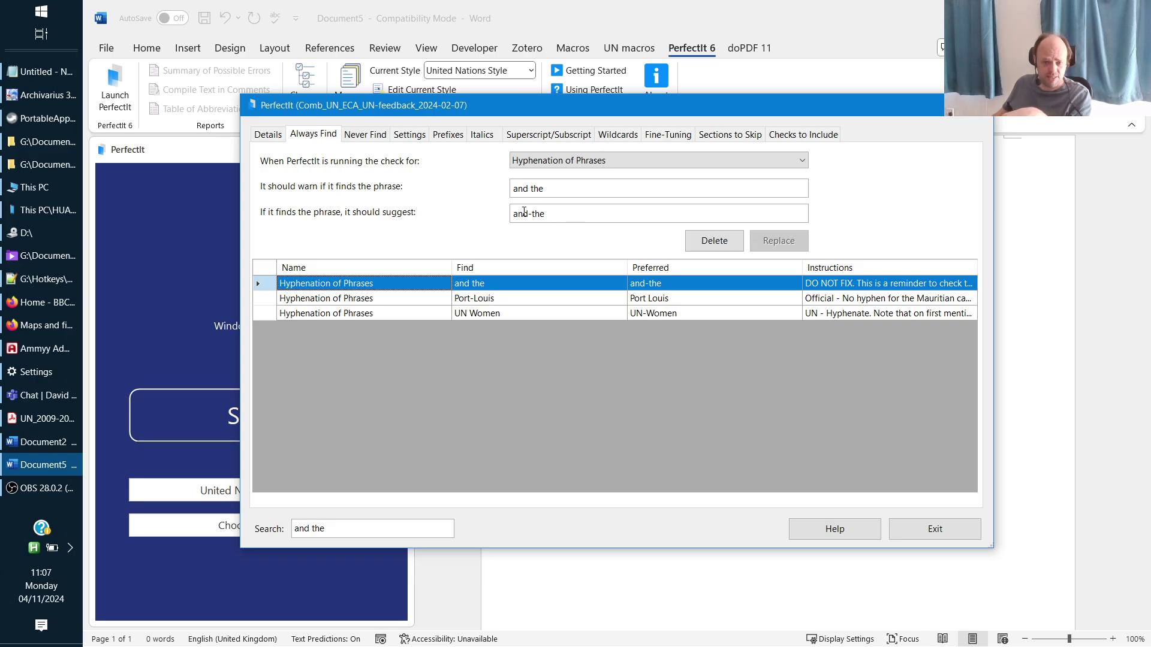
drag(555, 216, 504, 201)
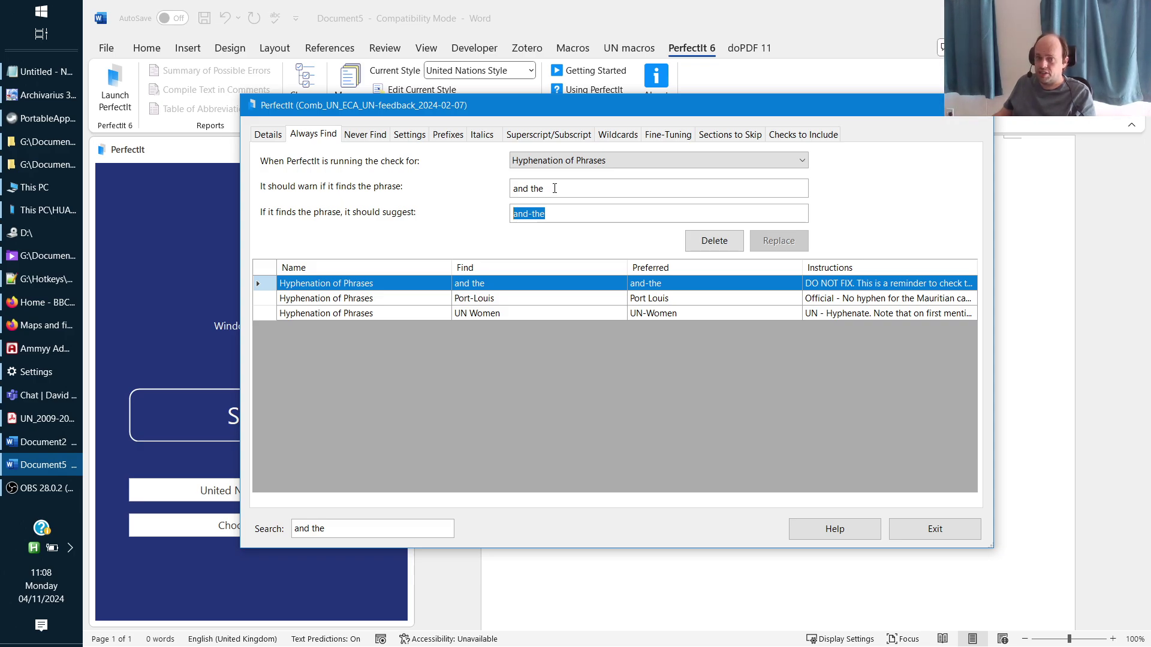
drag(554, 188, 488, 191)
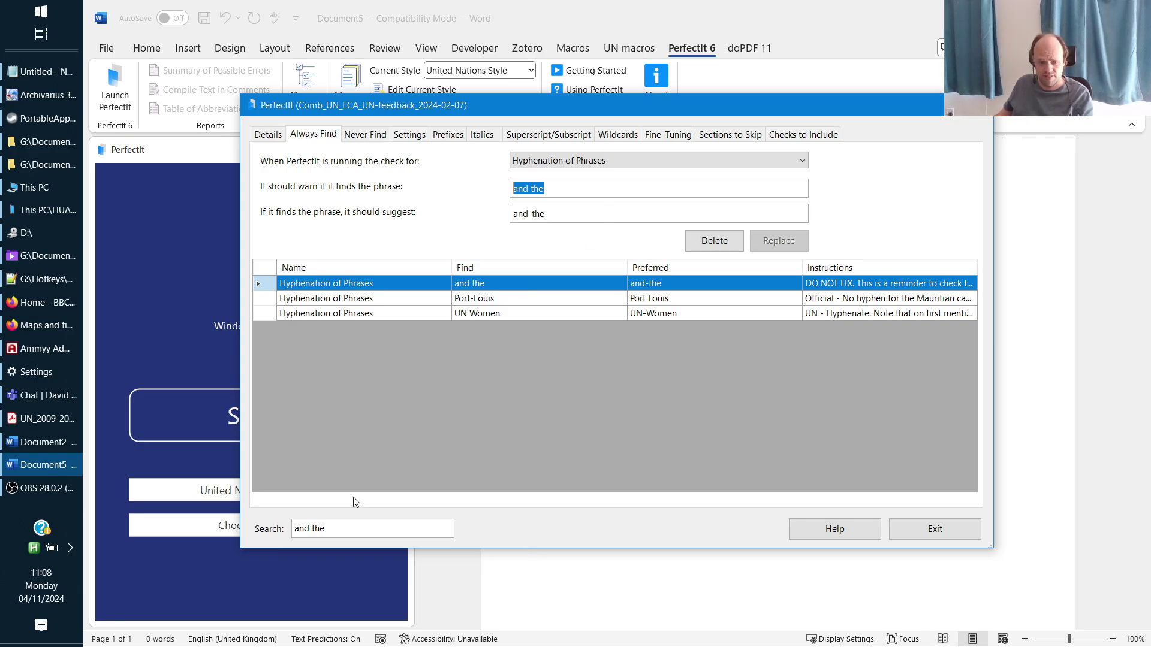
Clear the search and examine the full Hyphenation of Phrases list around its "and the" entry
drag(325, 528, 294, 528)
key(BackSpace)
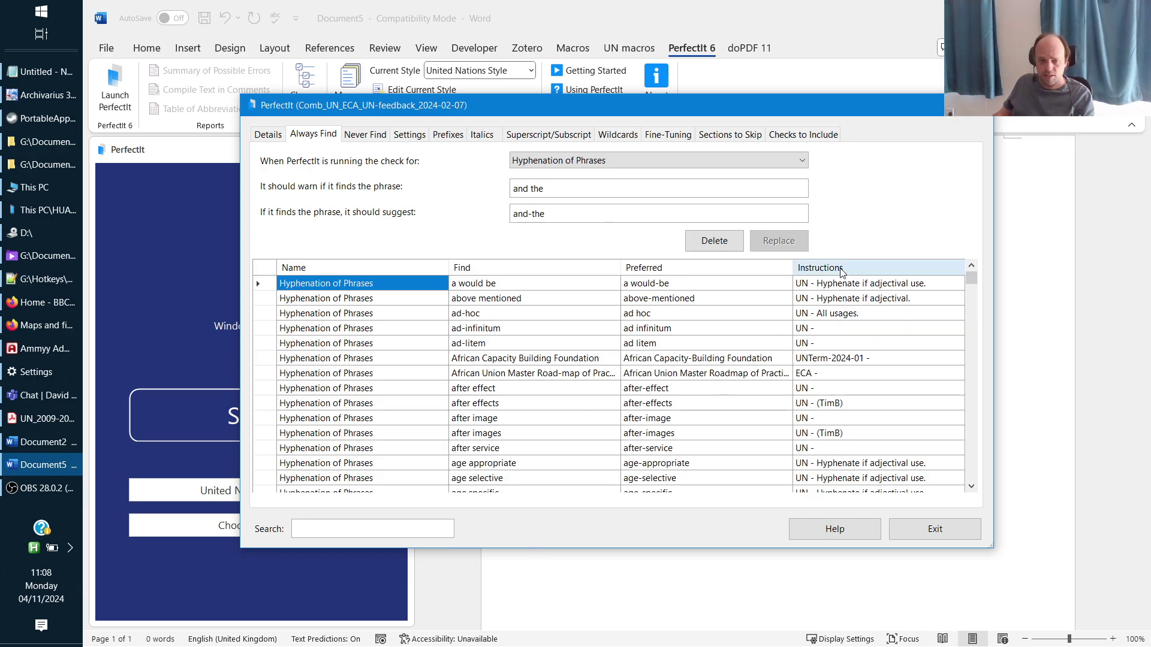
scroll(503, 354, down, 8)
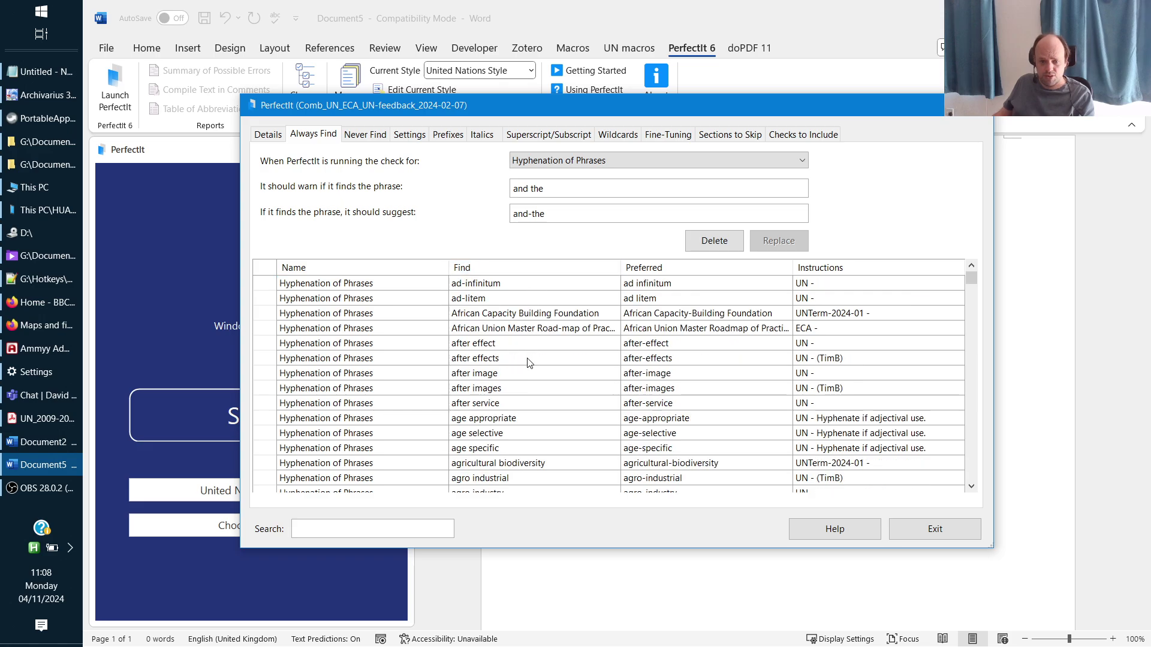
scroll(527, 352, down, 2)
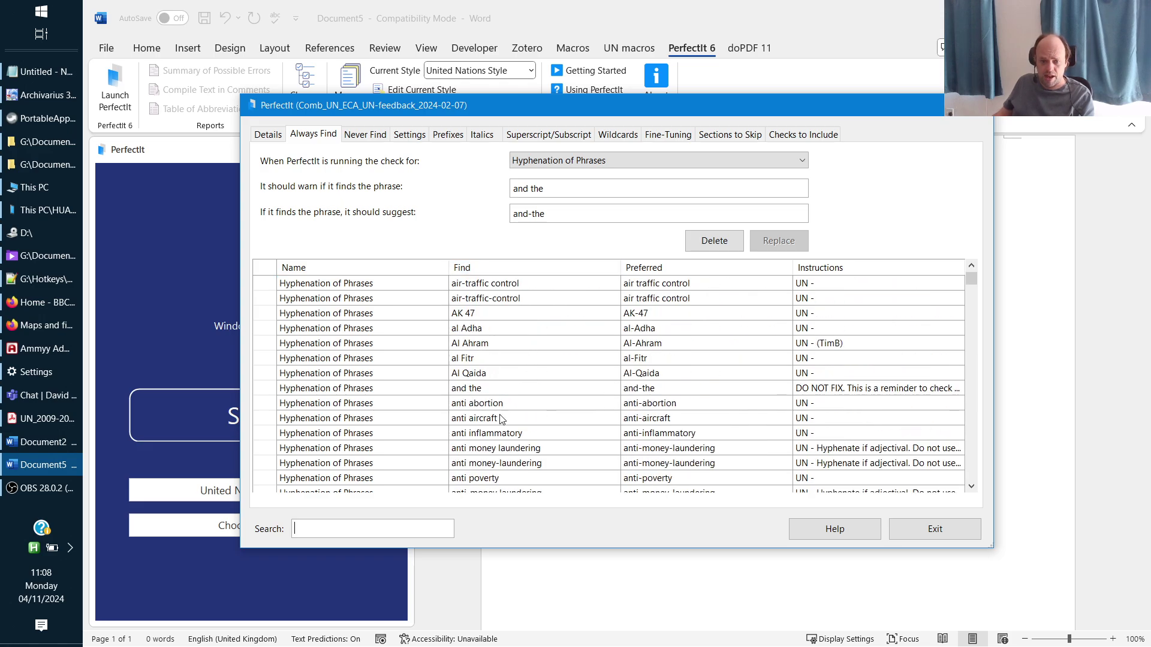
click(267, 390)
scroll(441, 347, up, 10)
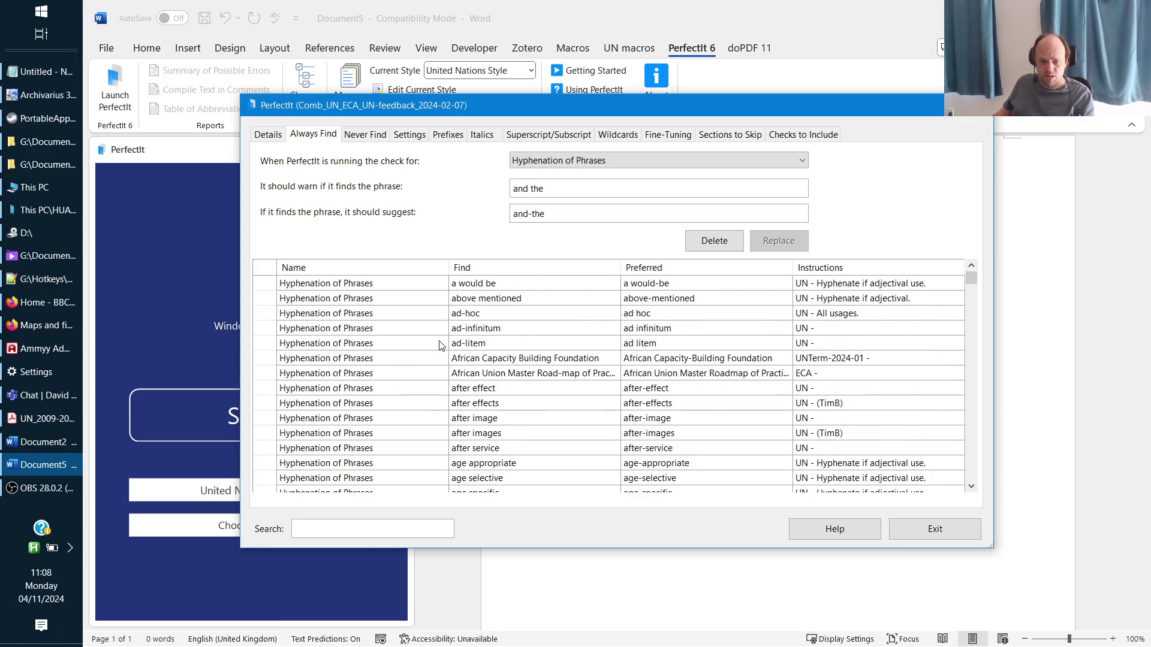
scroll(581, 353, down, 9)
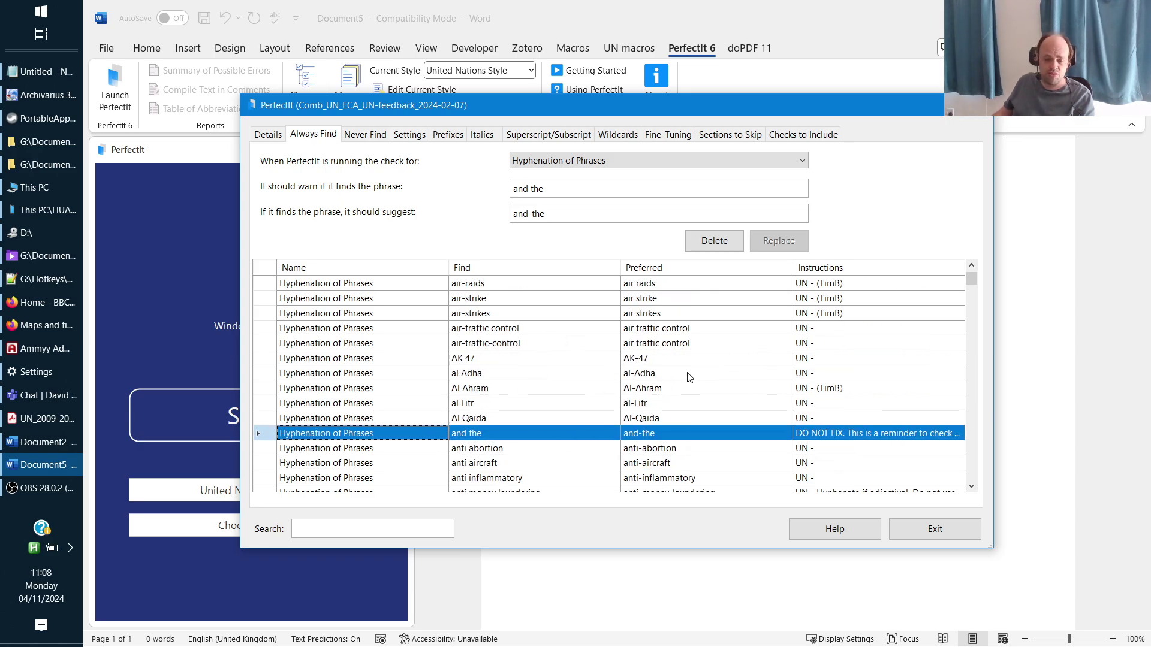
scroll(690, 377, up, 5)
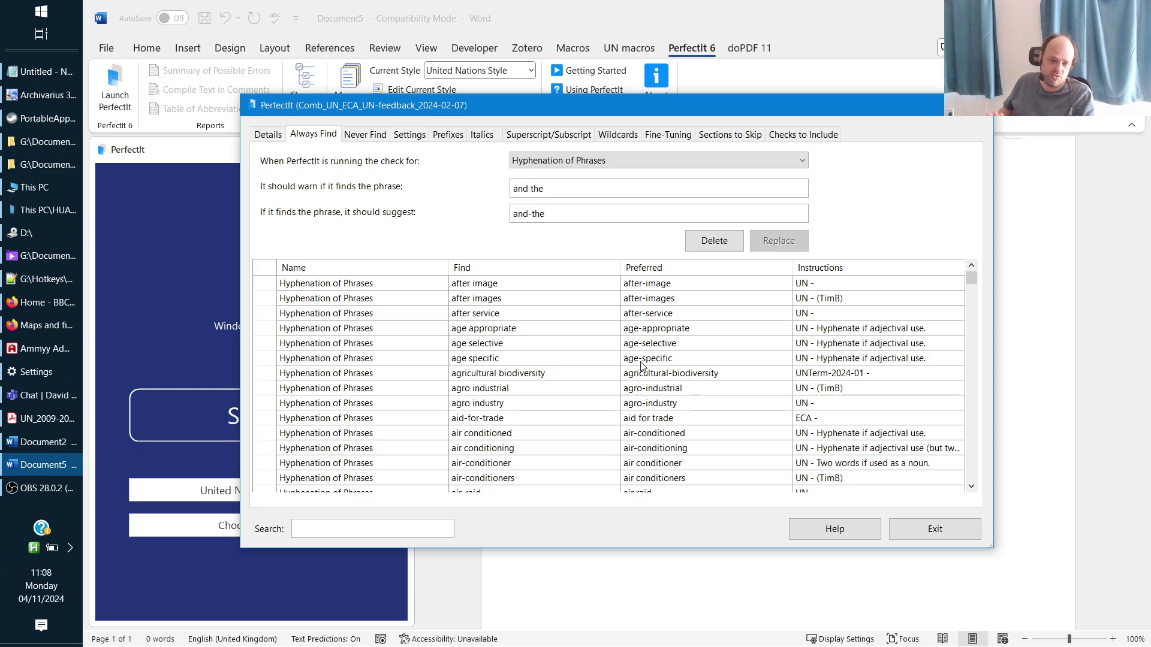
scroll(640, 363, up, 3)
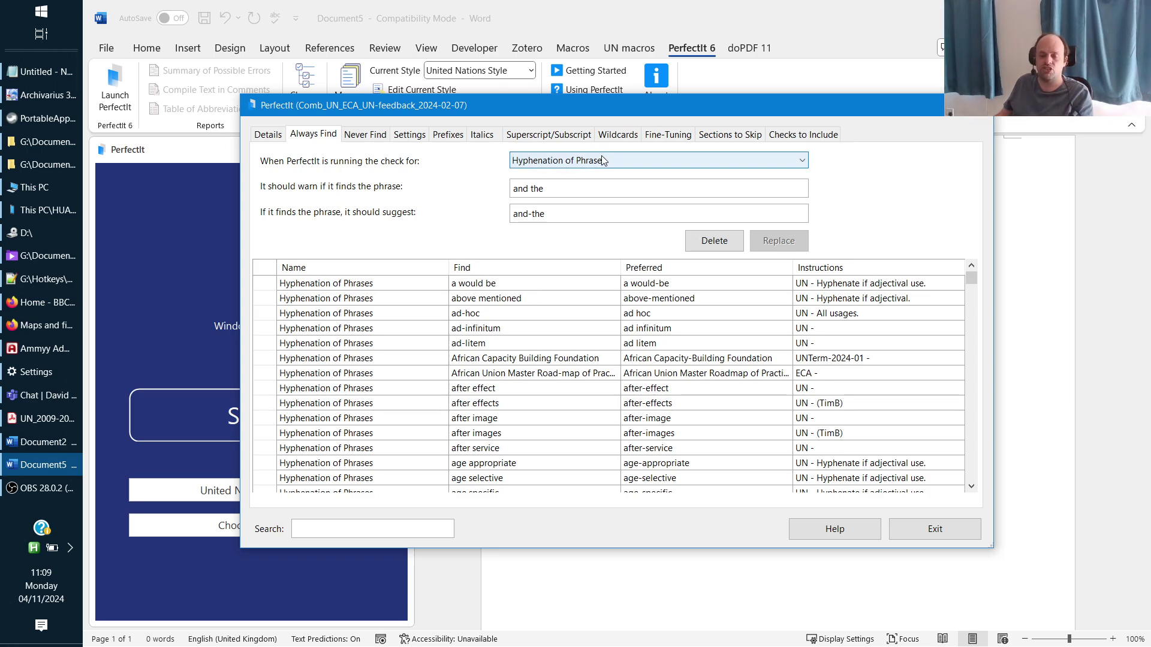
Highlight the search phrase "and the", retype the hyphen in the suggestion "and-the" and highlight that suggestion
click(572, 191)
drag(562, 193, 509, 196)
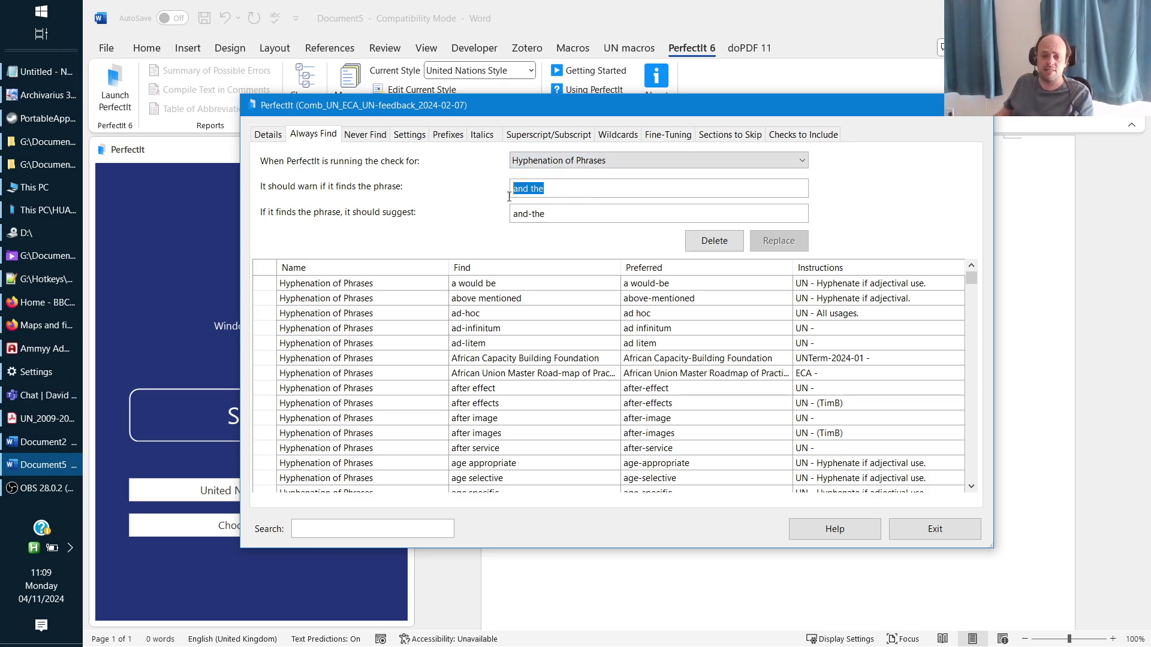
click(531, 213)
key(BackSpace)
text(-)
click(574, 215)
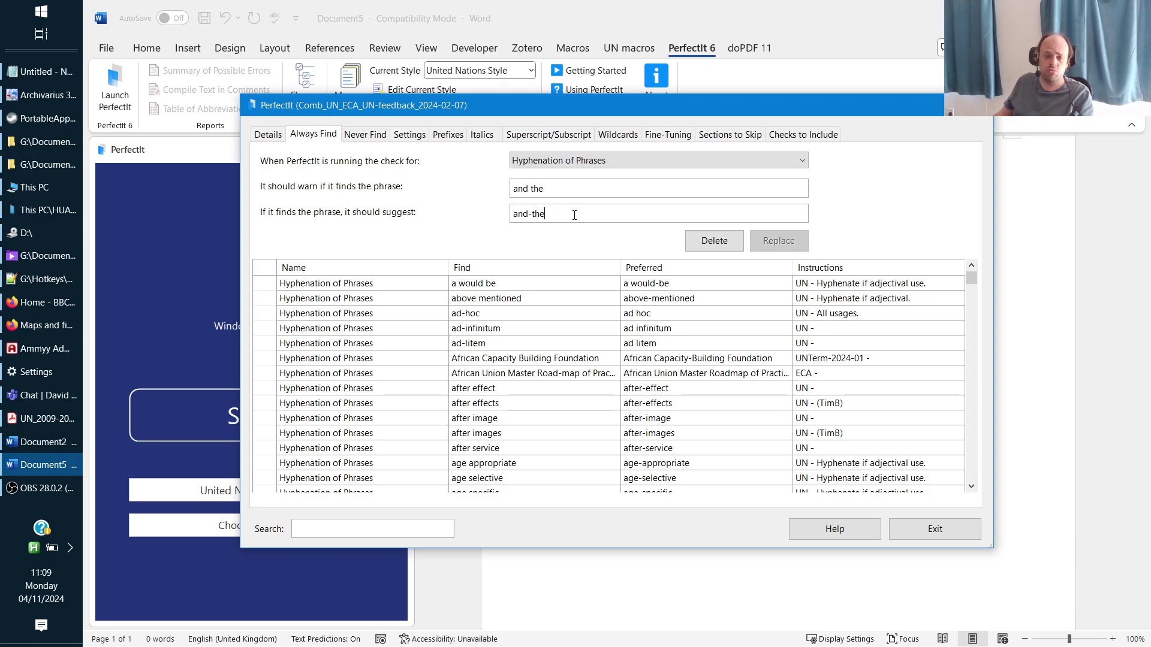
drag(557, 215, 489, 223)
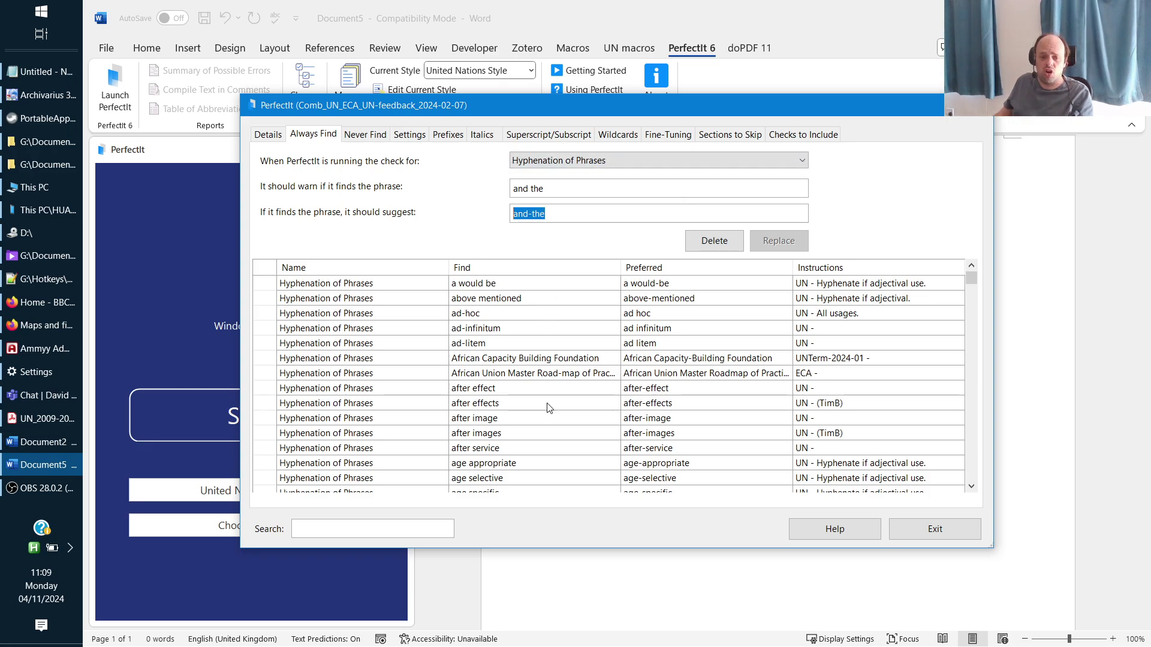
Search the Hyphenation of Phrases entries for "and the" again
click(382, 531)
text(andthe)
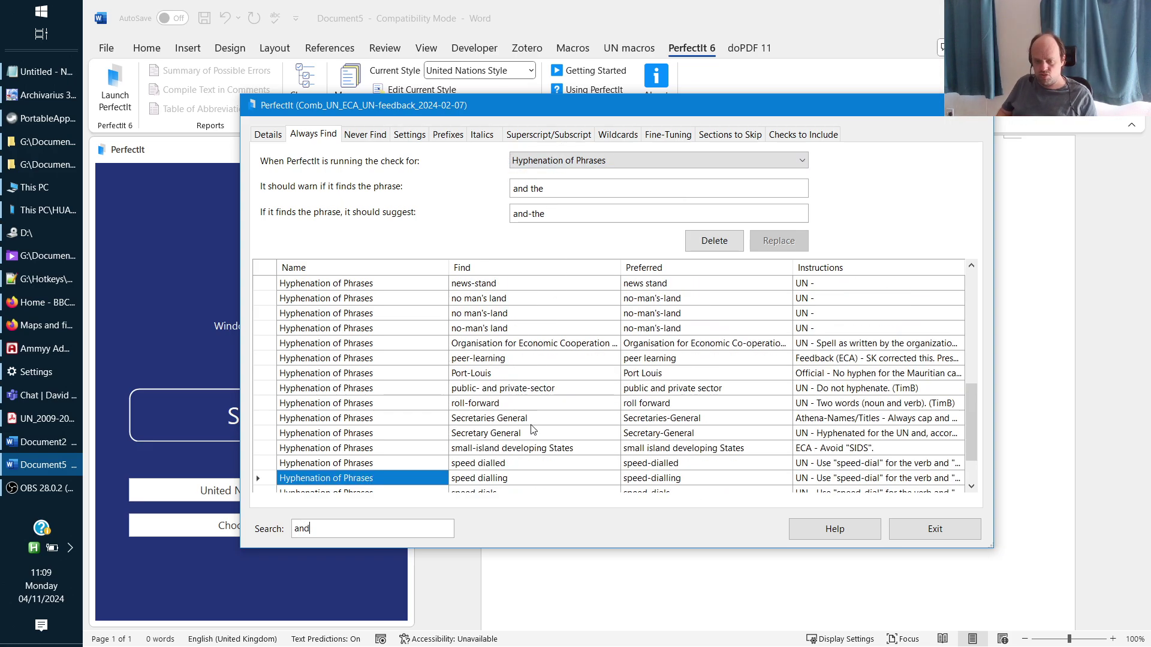
key(BackSpace)
key(BackSpace)
text(the)
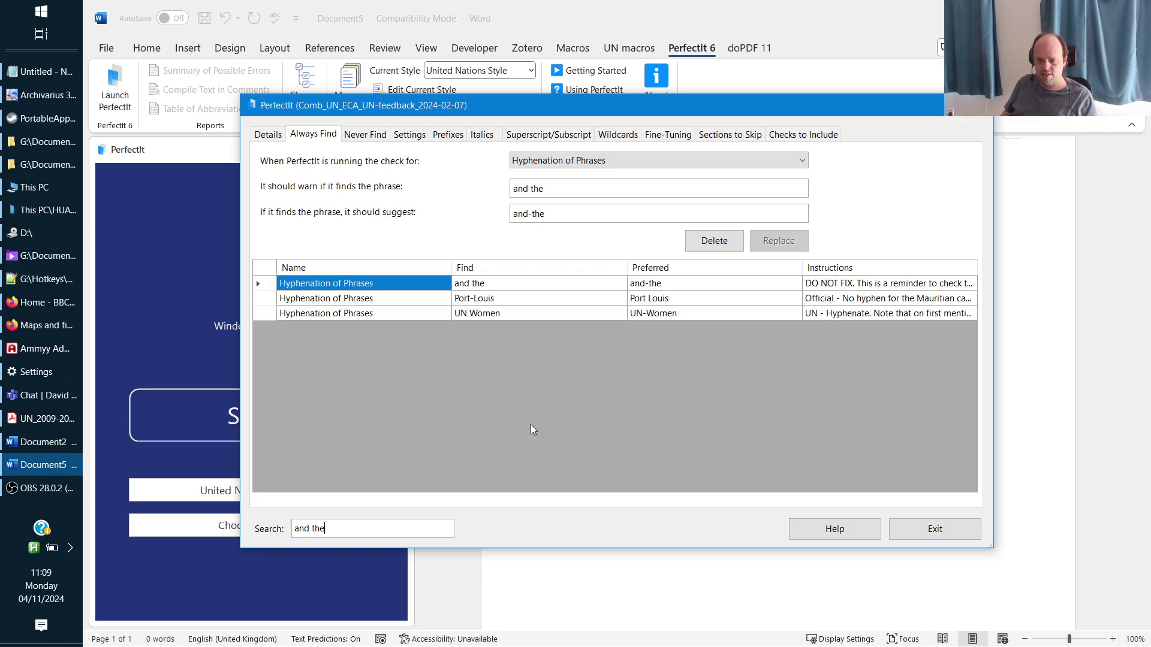
click(833, 98)
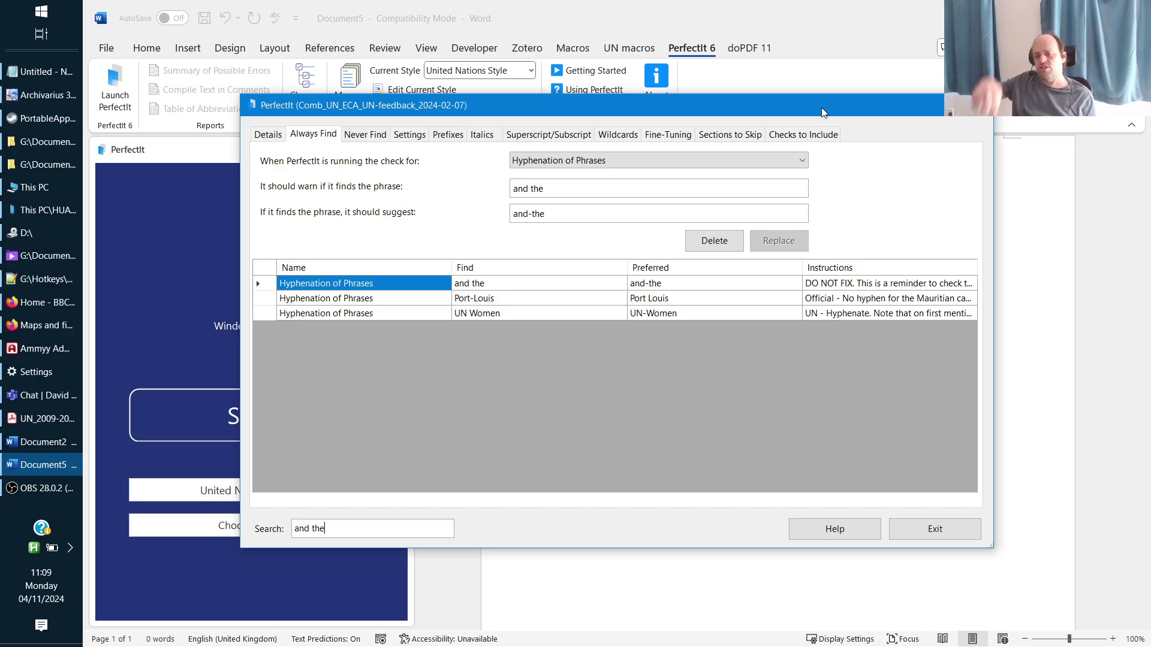